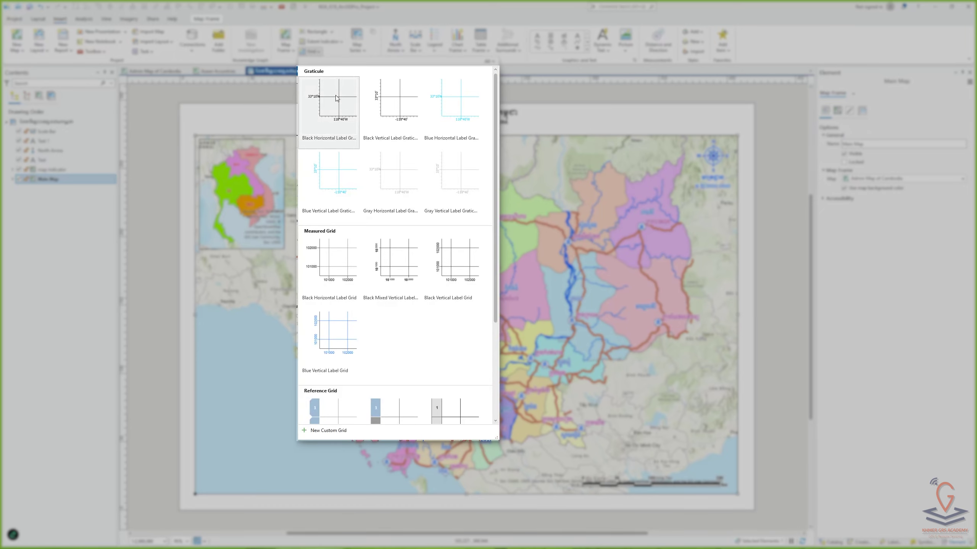
Review the available grid styles and the coordinate labels around the map in the reference image Layout.jpg
{"action": "scroll", "coordinate": [318, 182], "scroll_direction": "down", "scroll_amount": 3}
{"action": "scroll", "coordinate": [320, 182], "scroll_direction": "up", "scroll_amount": 3}
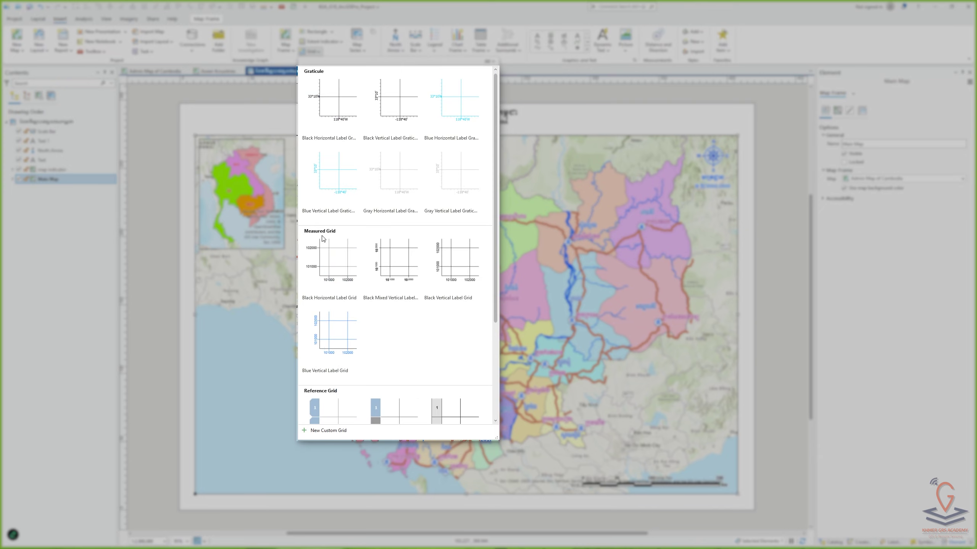
{"action": "scroll", "coordinate": [323, 313], "scroll_direction": "down", "scroll_amount": 5}
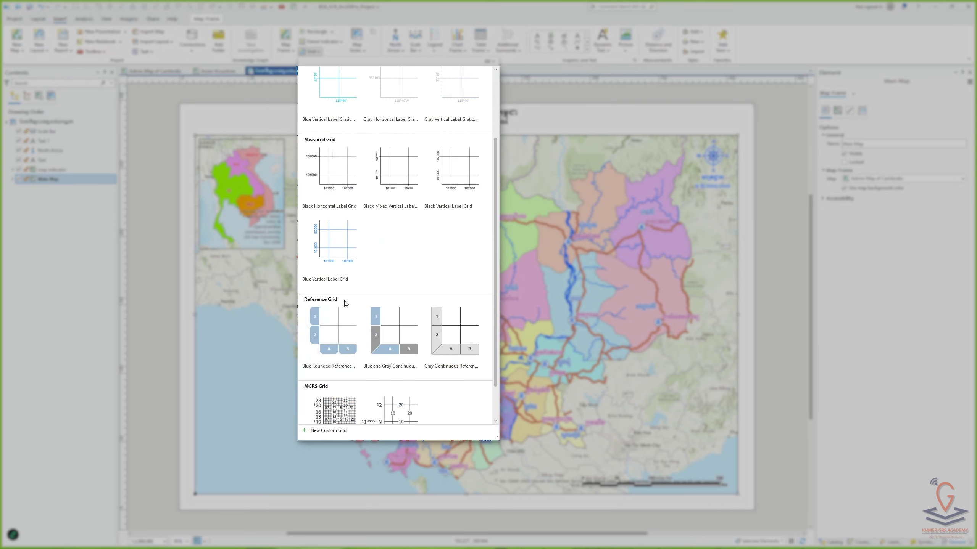
{"action": "scroll", "coordinate": [338, 336], "scroll_direction": "down", "scroll_amount": 2}
{"action": "scroll", "coordinate": [337, 350], "scroll_direction": "up", "scroll_amount": 5}
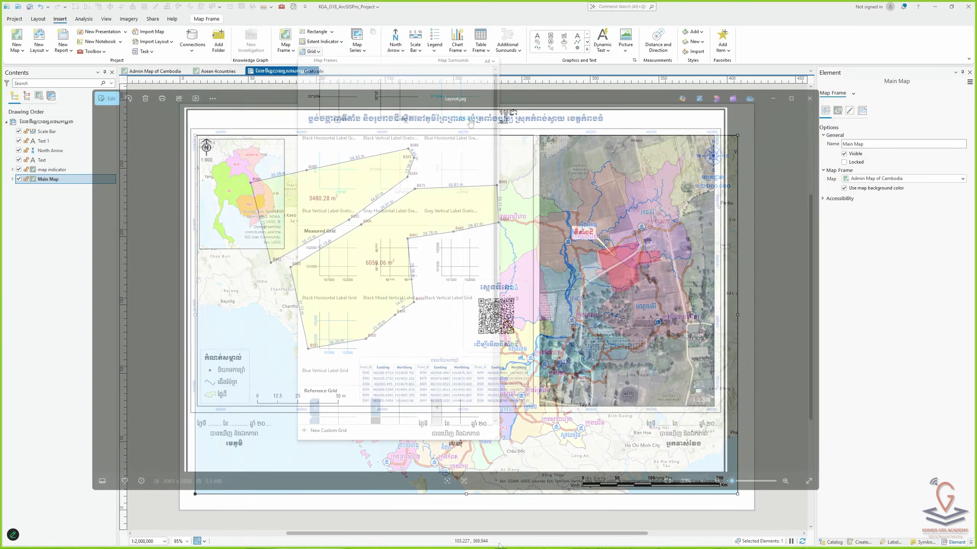
{"action": "scroll", "coordinate": [381, 217], "scroll_direction": "up", "scroll_amount": 2}
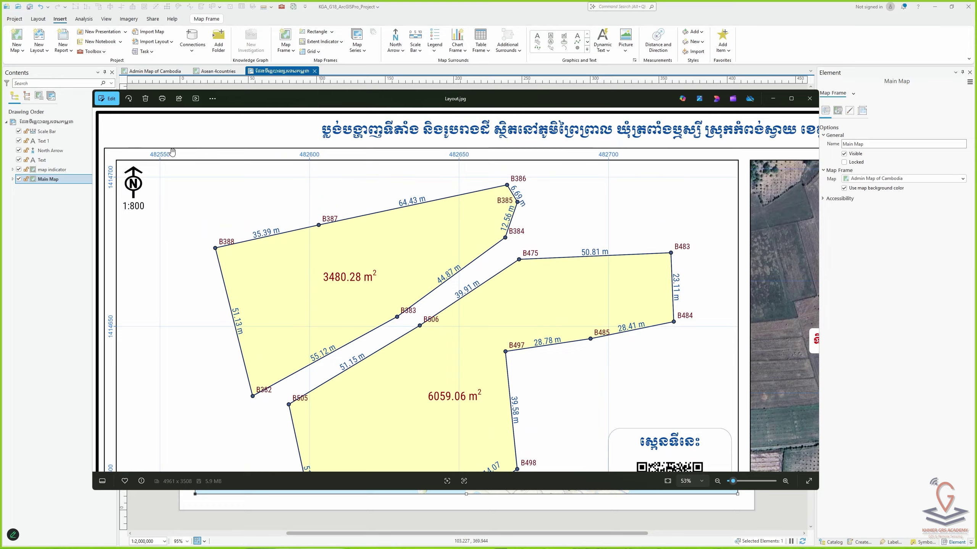
{"action": "scroll", "coordinate": [172, 152], "scroll_direction": "up", "scroll_amount": 6}
{"action": "left_click_drag", "start_coordinate": [180, 242], "coordinate": [352, 212]}
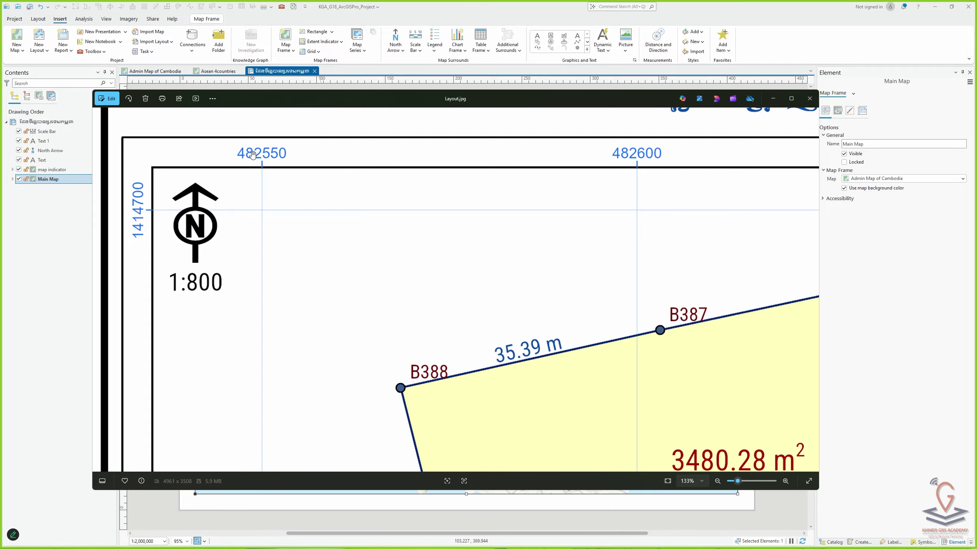
{"action": "scroll", "coordinate": [258, 162], "scroll_direction": "down", "scroll_amount": 2}
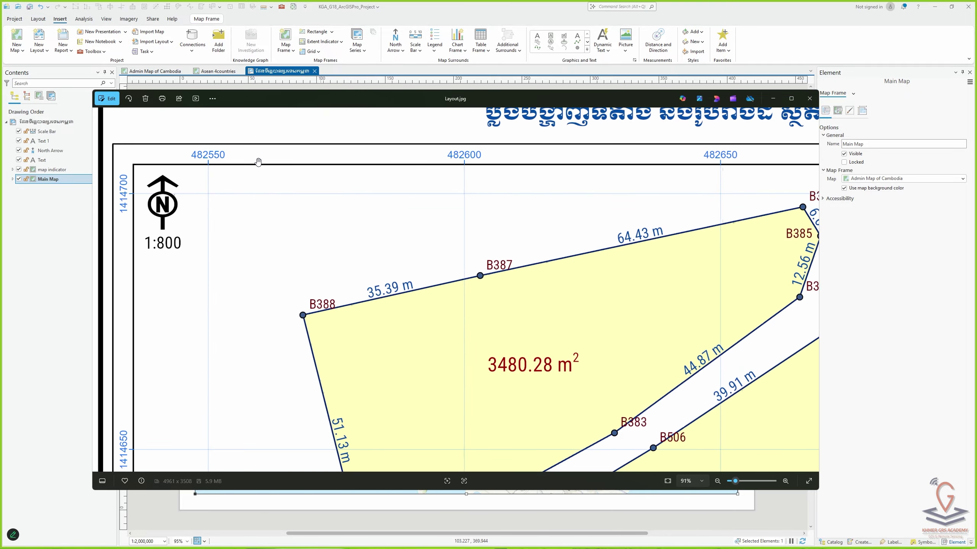
{"action": "scroll", "coordinate": [258, 161], "scroll_direction": "down", "scroll_amount": 5}
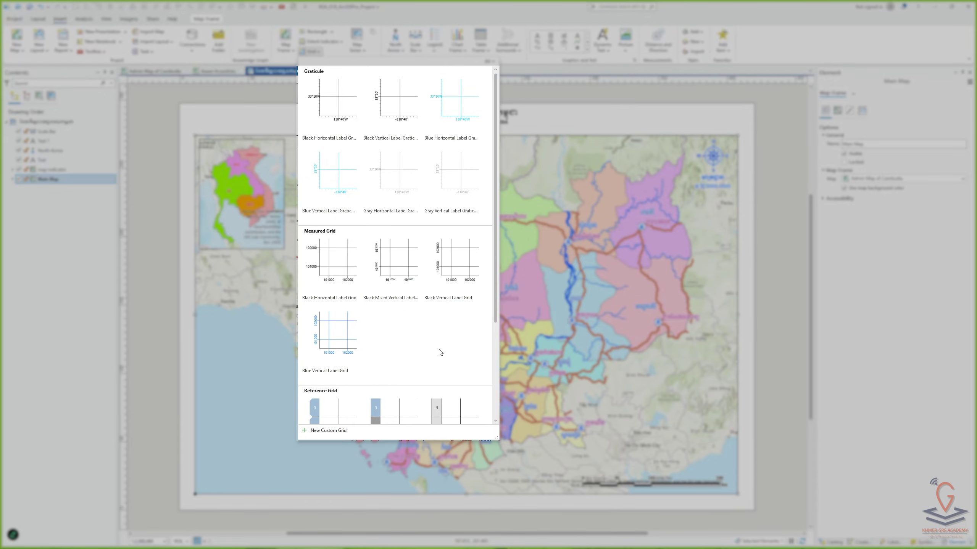
Add the Black Vertical Label Grid measured grid to the main map frame
{"action": "left_click", "coordinate": [455, 270]}
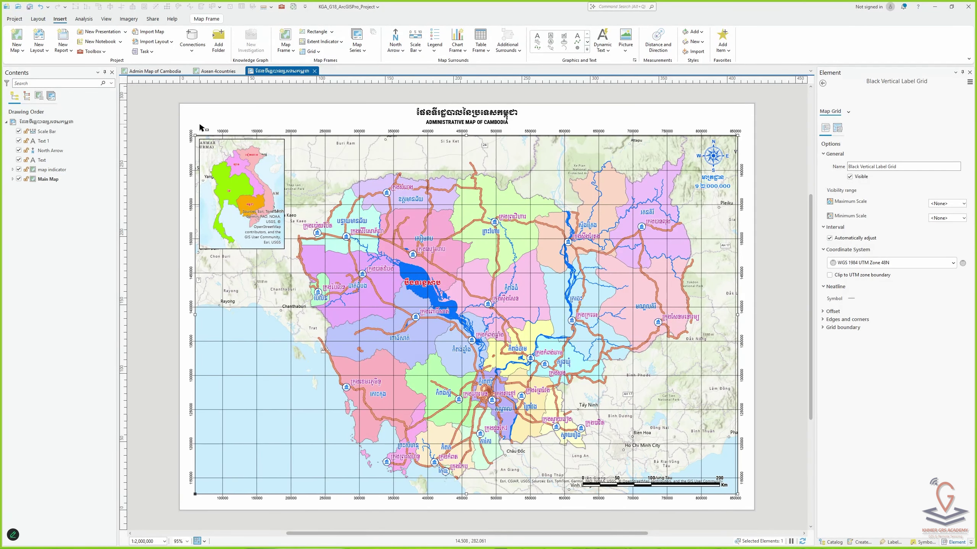
Examine the new grid's easting labels, tick marks and gridlines along the upper edge of the main map frame
{"action": "scroll", "coordinate": [491, 130], "scroll_direction": "up", "scroll_amount": 5}
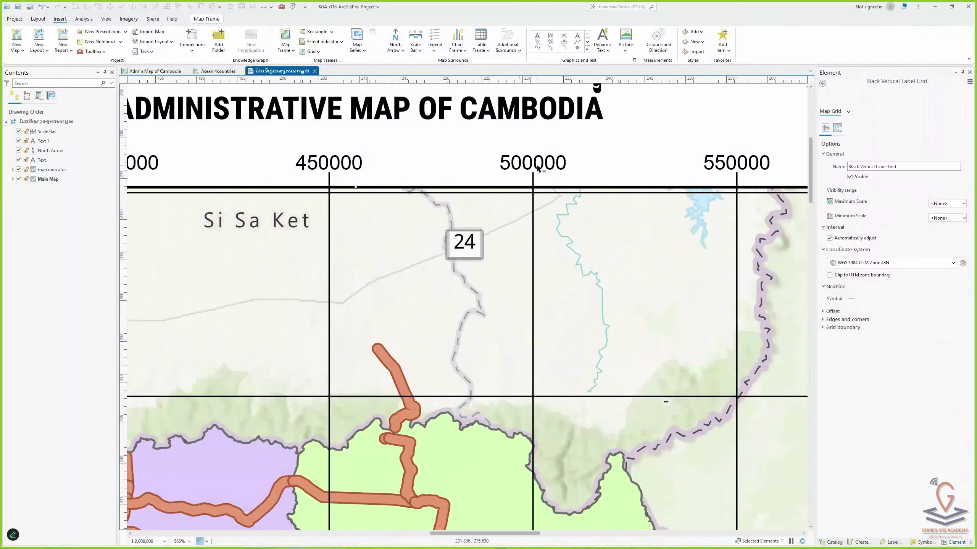
{"action": "scroll", "coordinate": [530, 150], "scroll_direction": "down", "scroll_amount": 2}
{"action": "scroll", "coordinate": [445, 248], "scroll_direction": "up", "scroll_amount": 2}
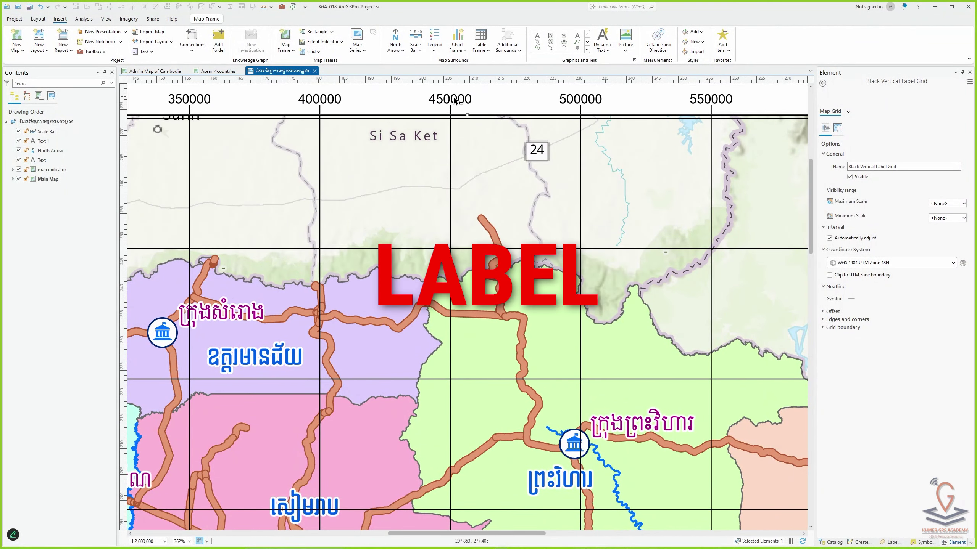
{"action": "left_click_drag", "start_coordinate": [569, 151], "coordinate": [544, 213]}
{"action": "scroll", "coordinate": [544, 214], "scroll_direction": "up", "scroll_amount": 5}
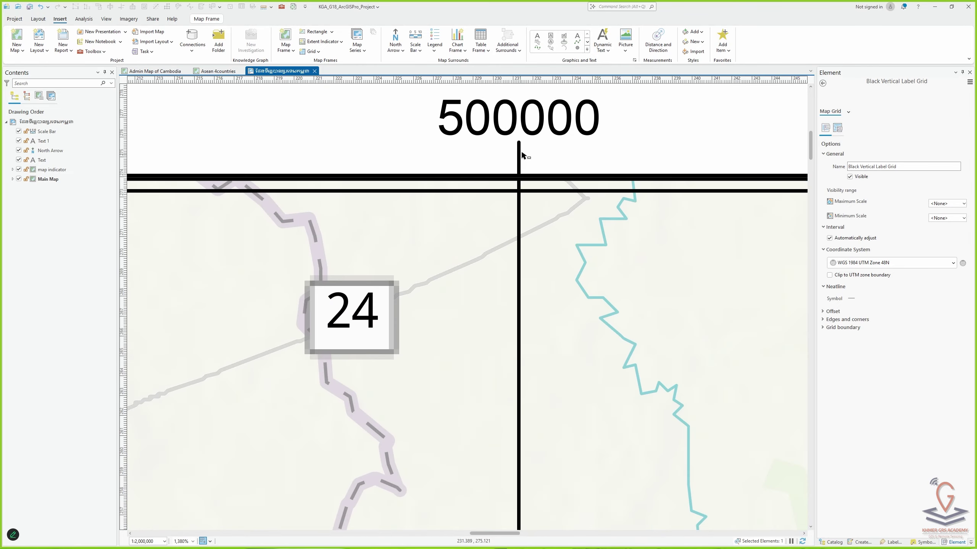
{"action": "scroll", "coordinate": [547, 176], "scroll_direction": "down", "scroll_amount": 5}
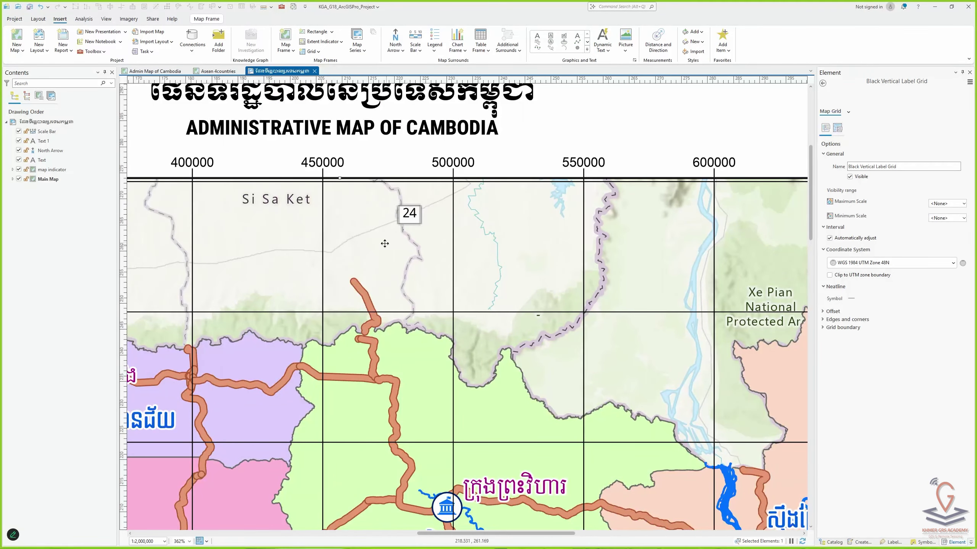
{"action": "scroll", "coordinate": [347, 154], "scroll_direction": "up", "scroll_amount": 1}
{"action": "scroll", "coordinate": [347, 153], "scroll_direction": "up", "scroll_amount": 1}
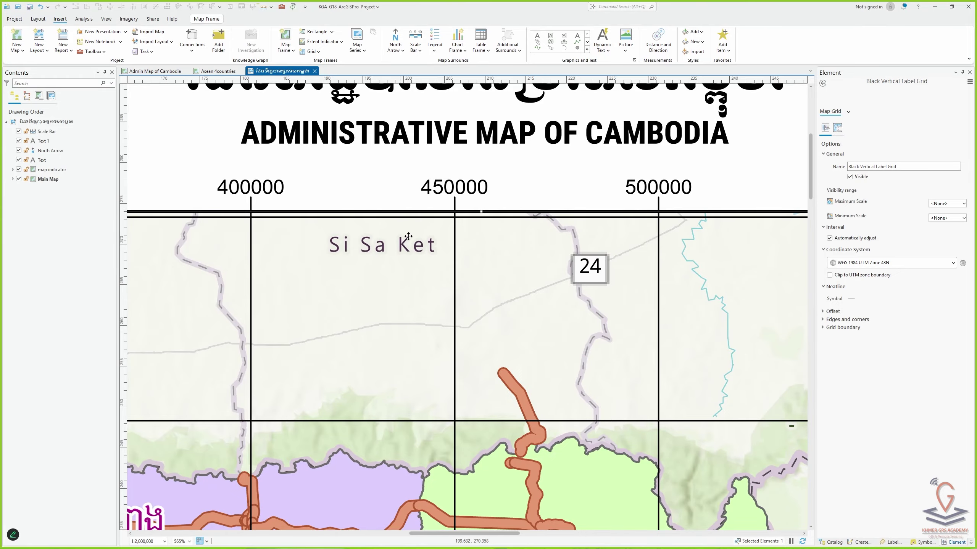
{"action": "scroll", "coordinate": [408, 236], "scroll_direction": "down", "scroll_amount": 6}
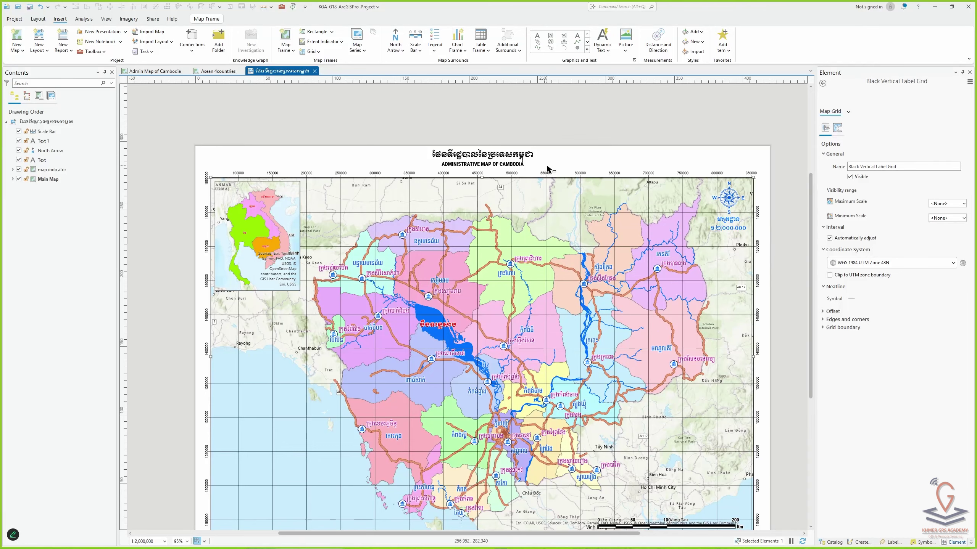
Examine how the gridlines cross the provinces and match the coordinate labels along the map frame's edges
{"action": "left_click_drag", "start_coordinate": [520, 303], "coordinate": [515, 282]}
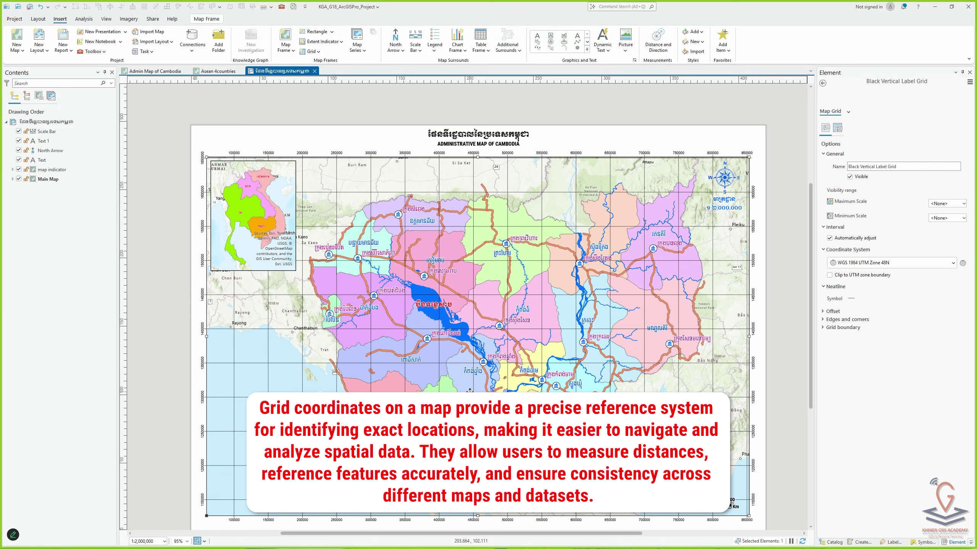
{"action": "scroll", "coordinate": [504, 254], "scroll_direction": "up", "scroll_amount": 4}
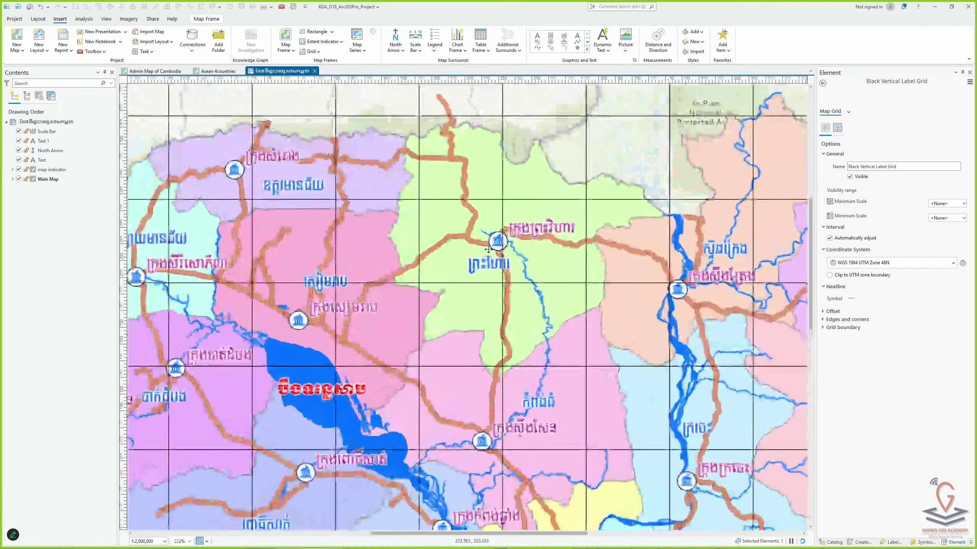
{"action": "scroll", "coordinate": [501, 241], "scroll_direction": "up", "scroll_amount": 4}
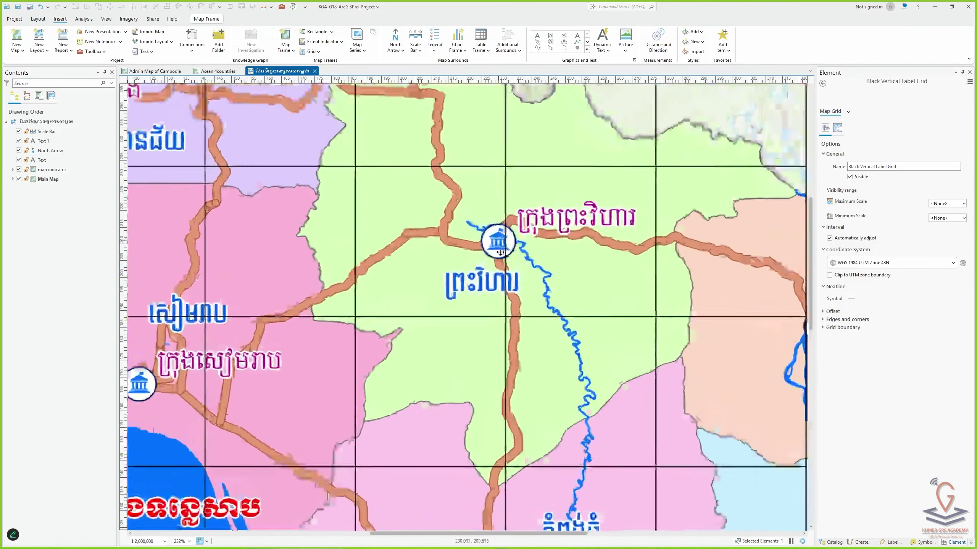
{"action": "scroll", "coordinate": [499, 236], "scroll_direction": "down", "scroll_amount": 3}
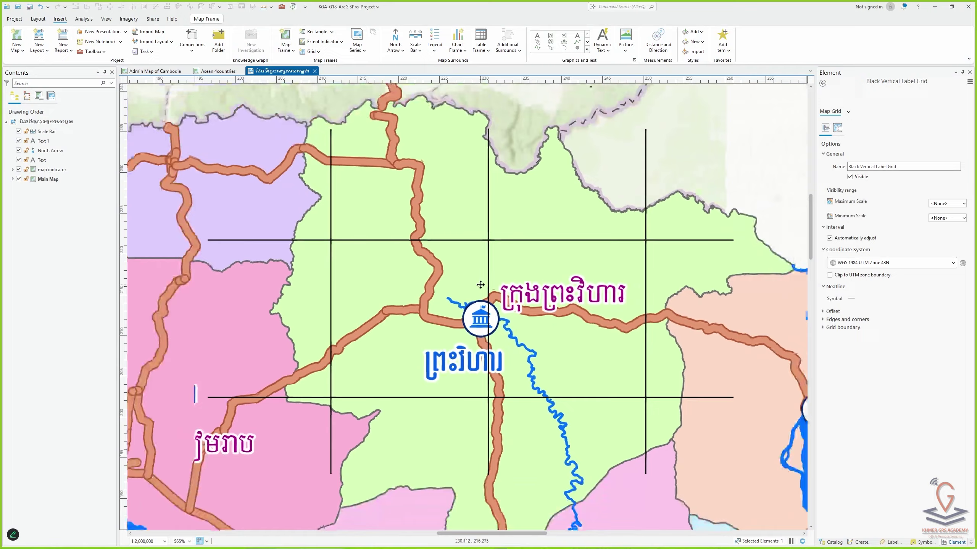
{"action": "scroll", "coordinate": [485, 315], "scroll_direction": "down", "scroll_amount": 2}
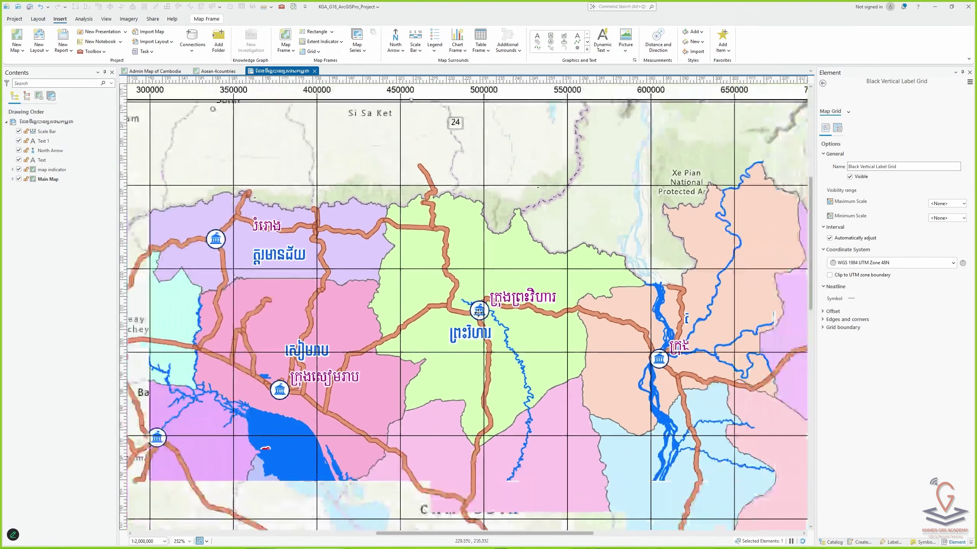
{"action": "scroll", "coordinate": [483, 295], "scroll_direction": "down", "scroll_amount": 2}
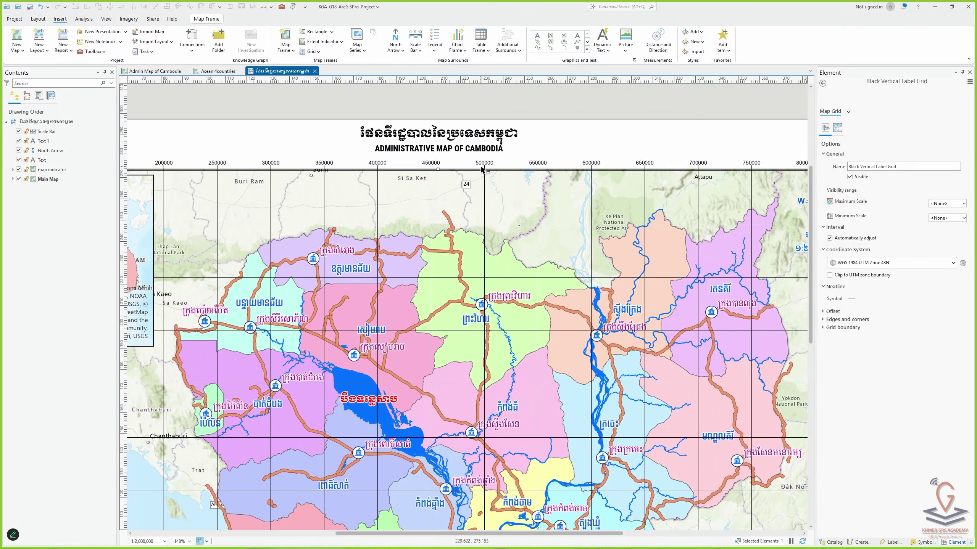
{"action": "left_click_drag", "start_coordinate": [327, 318], "coordinate": [485, 301]}
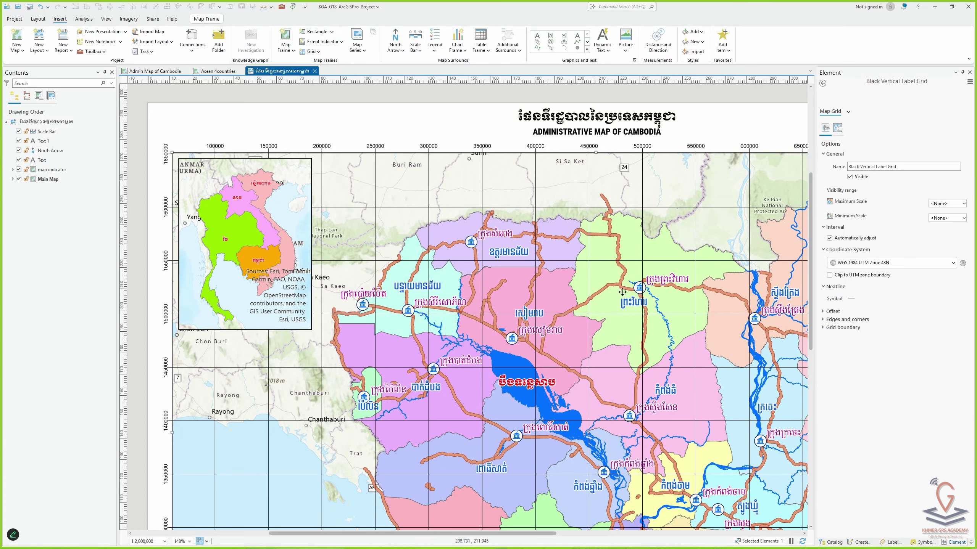
{"action": "scroll", "coordinate": [642, 292], "scroll_direction": "down", "scroll_amount": 2}
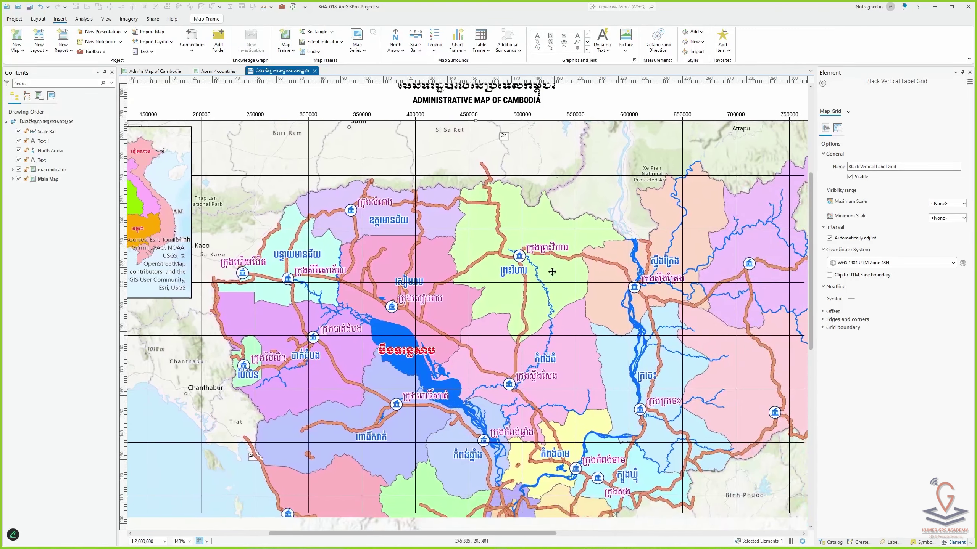
{"action": "scroll", "coordinate": [537, 274], "scroll_direction": "down", "scroll_amount": 2}
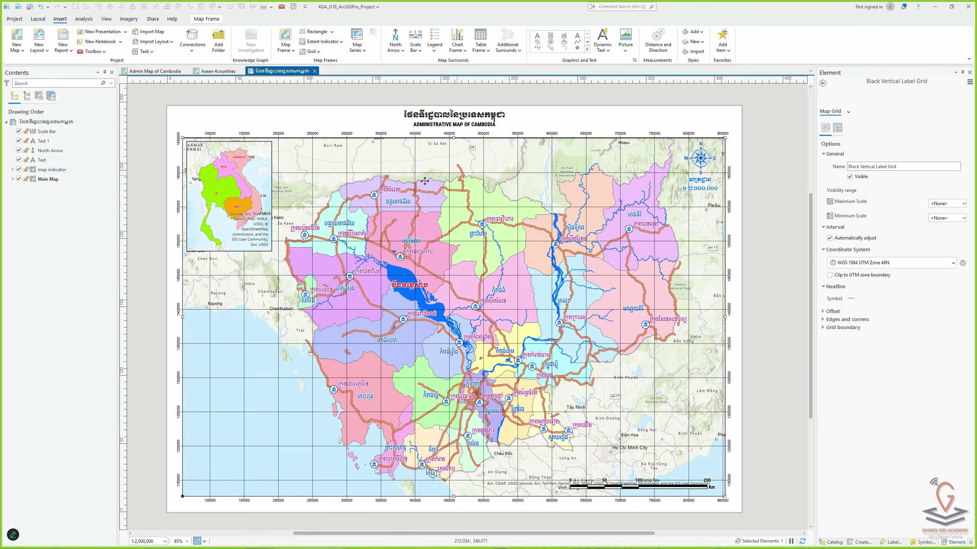
Expand the Main Map frame's contents and open the properties of its Black Vertical Label Grid
{"action": "left_click", "coordinate": [47, 131]}
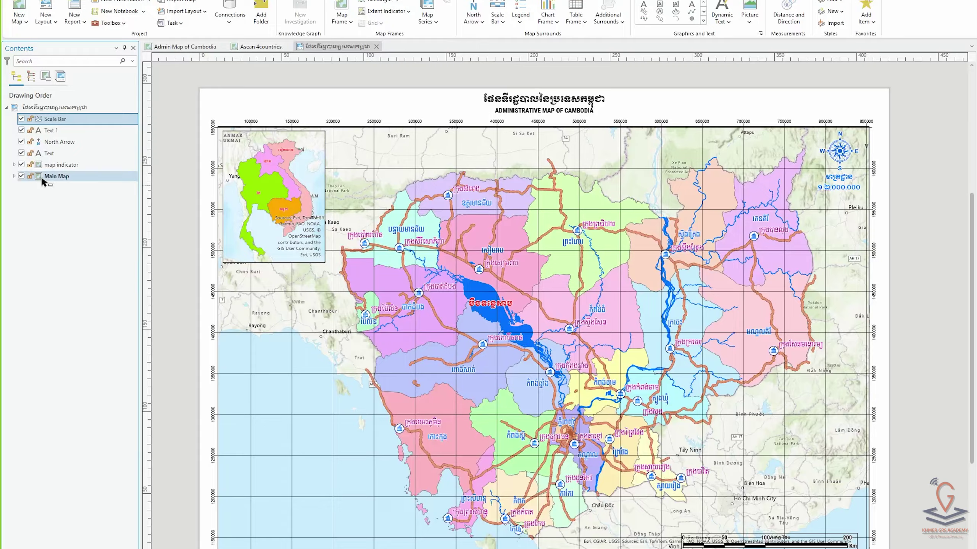
{"action": "left_click", "coordinate": [43, 177]}
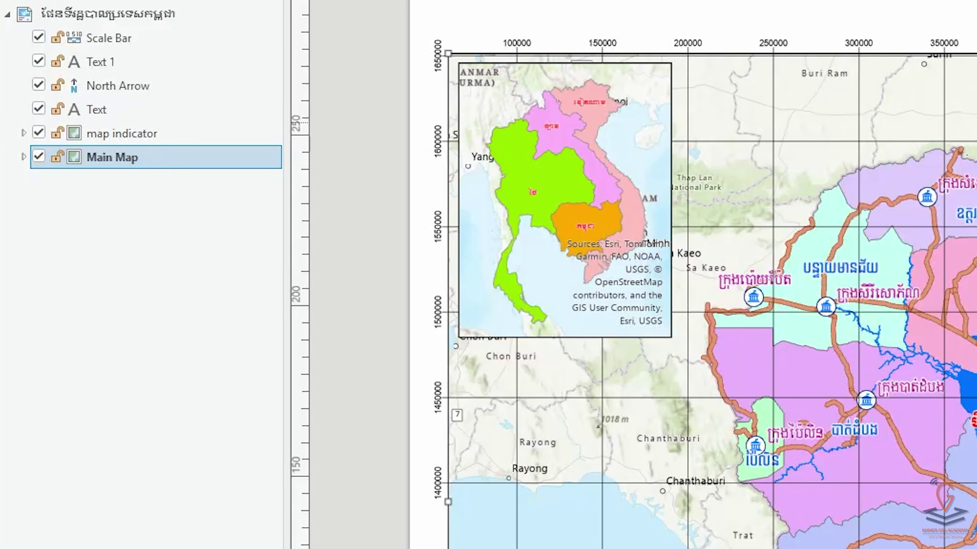
{"action": "left_click", "coordinate": [24, 157]}
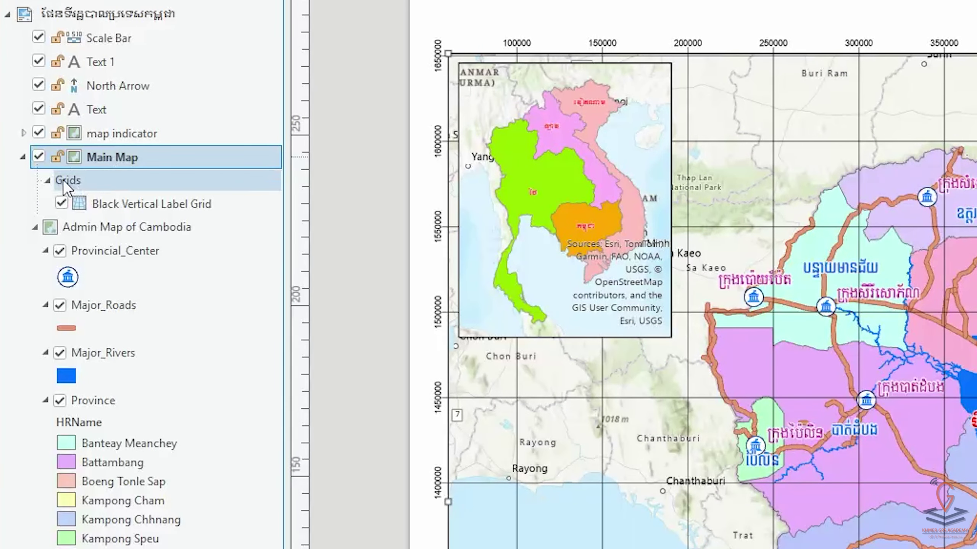
{"action": "left_click", "coordinate": [23, 157]}
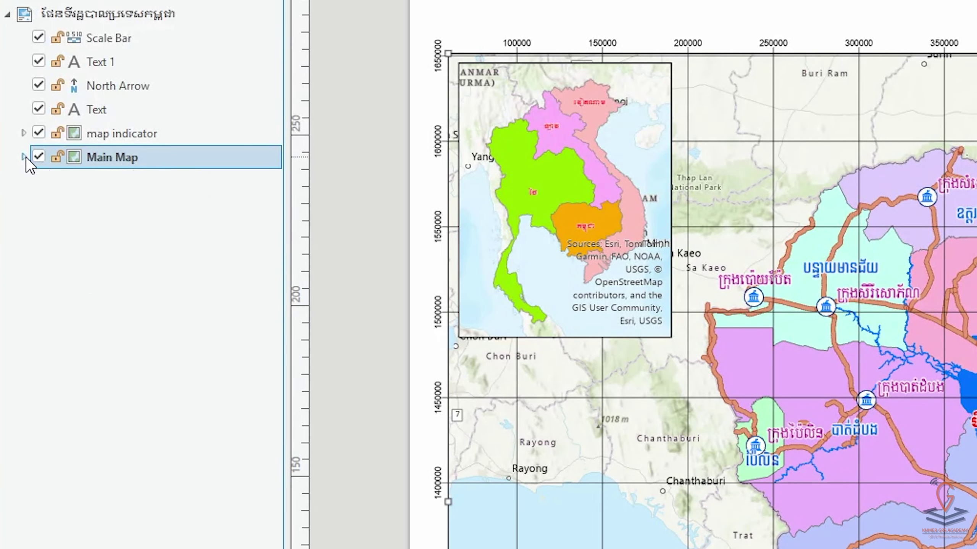
{"action": "left_click", "coordinate": [23, 156]}
{"action": "left_click", "coordinate": [159, 201]}
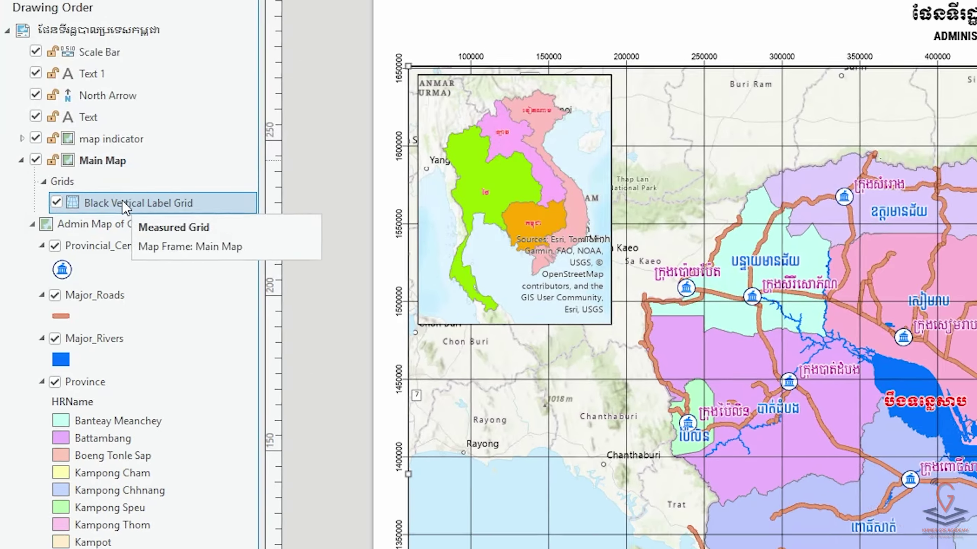
{"action": "double_click", "coordinate": [132, 203]}
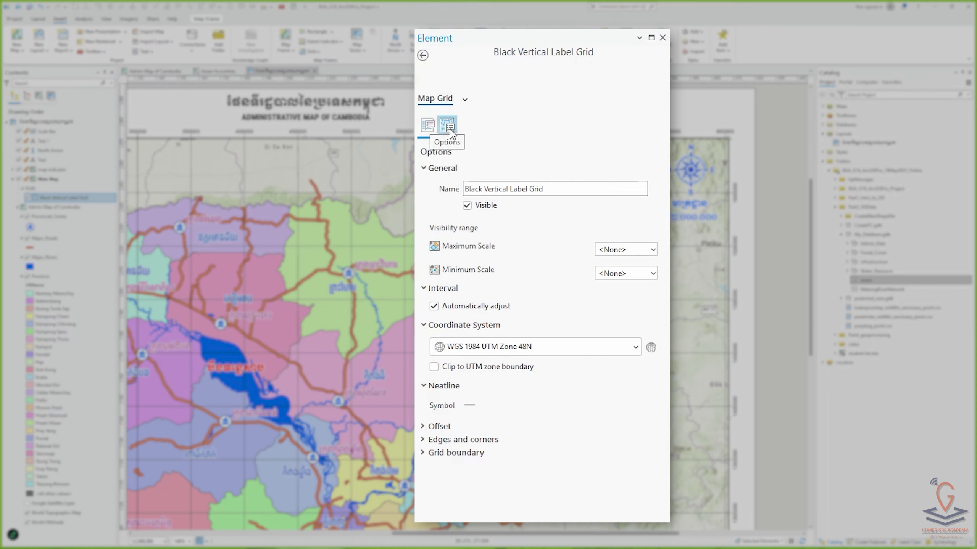
Rename the map grid to My UTM Grid
{"action": "left_click", "coordinate": [449, 126]}
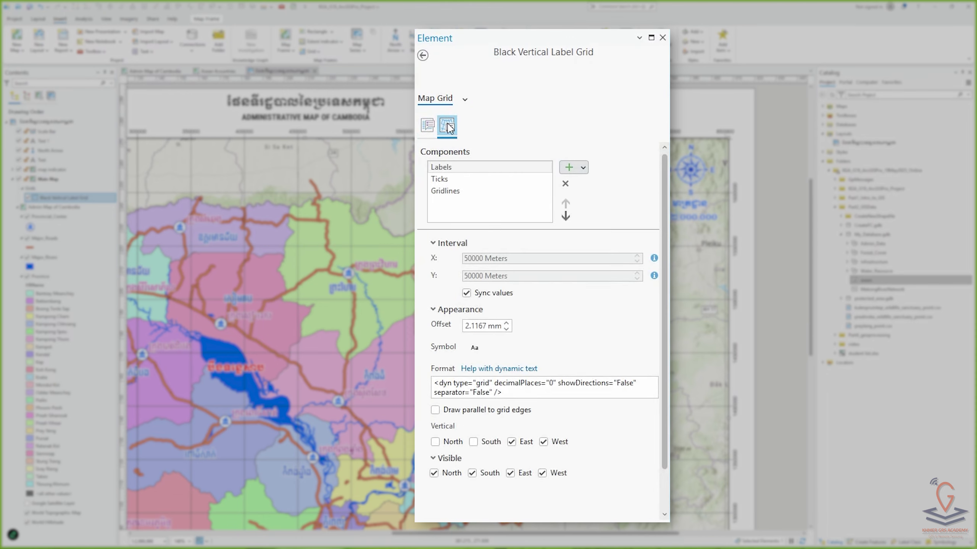
{"action": "left_click", "coordinate": [427, 125]}
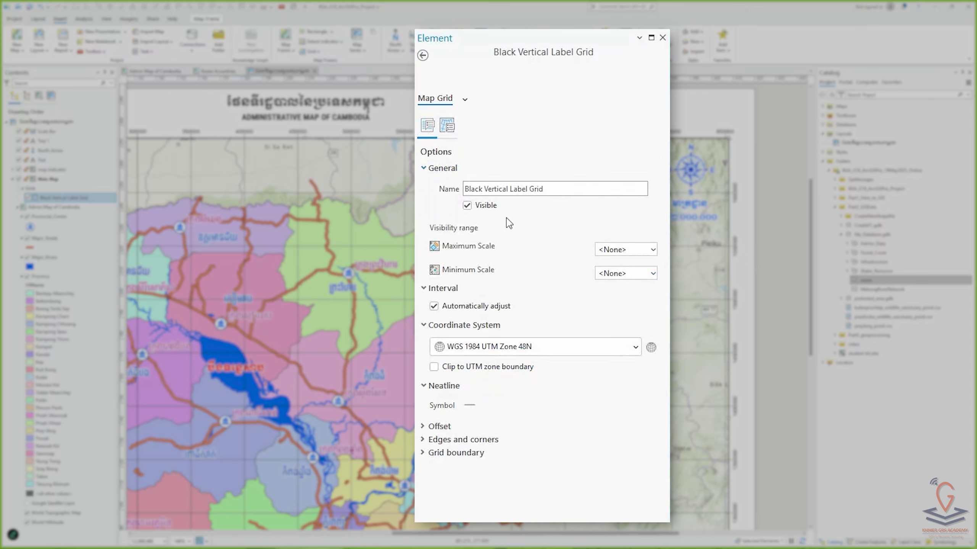
{"action": "left_click_drag", "start_coordinate": [552, 190], "coordinate": [473, 194]}
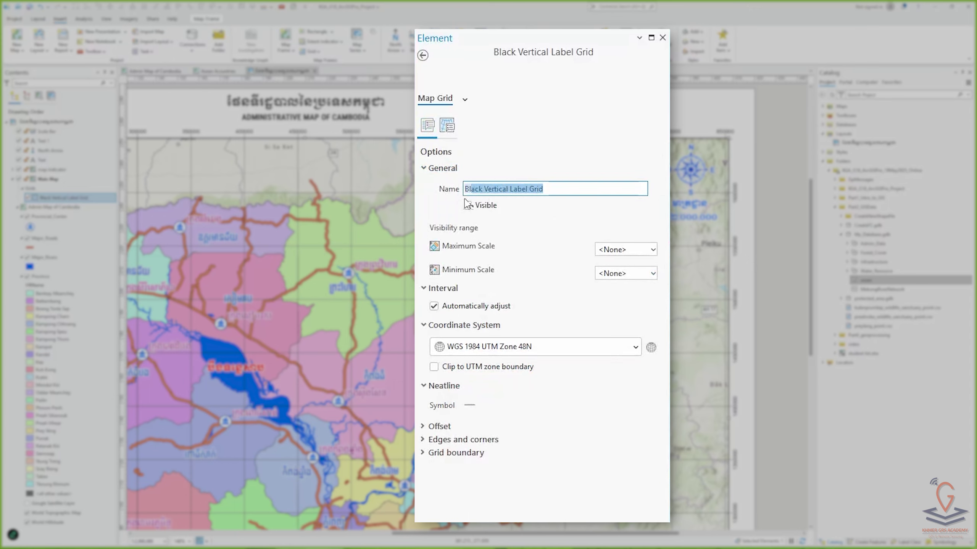
{"action": "left_click", "coordinate": [557, 190]}
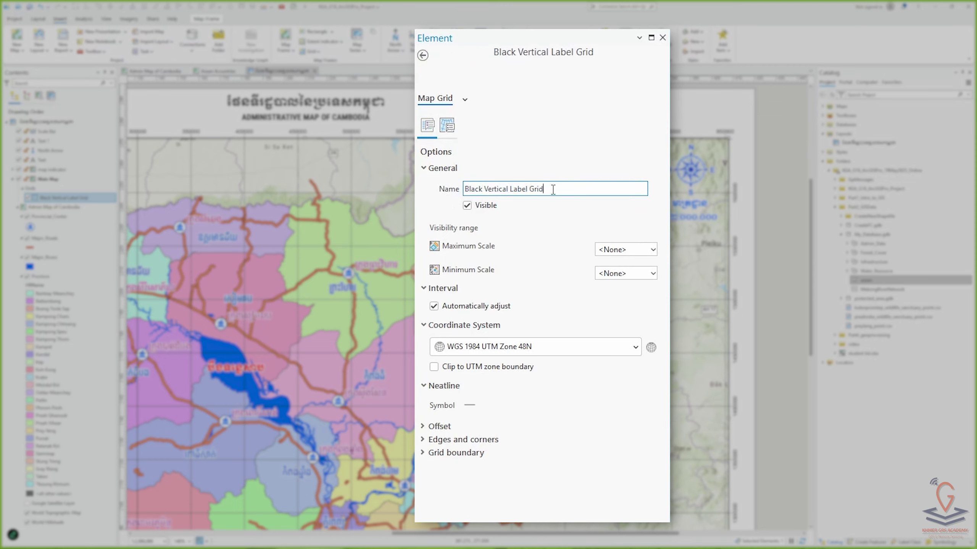
{"action": "left_click_drag", "start_coordinate": [557, 190], "coordinate": [442, 189]}
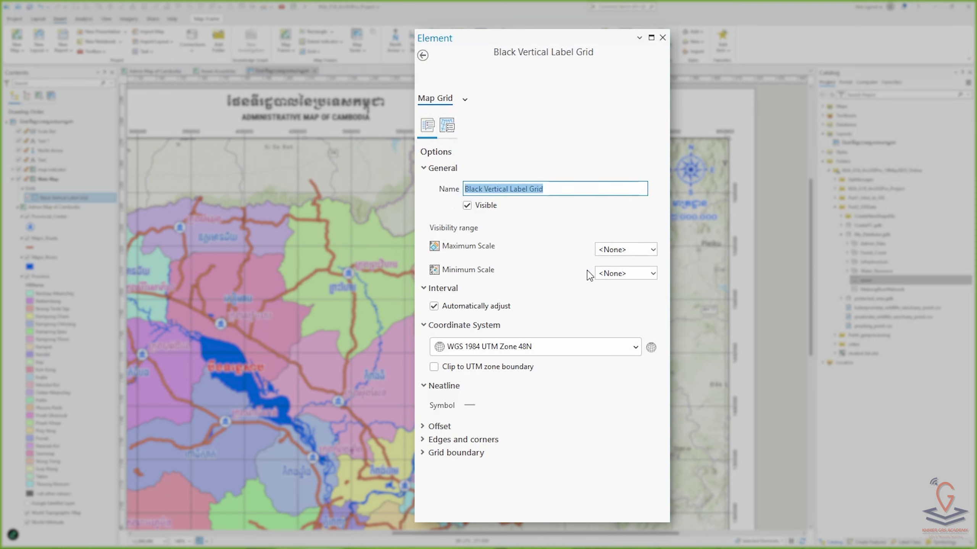
{"action": "type", "text": "My UTM"}
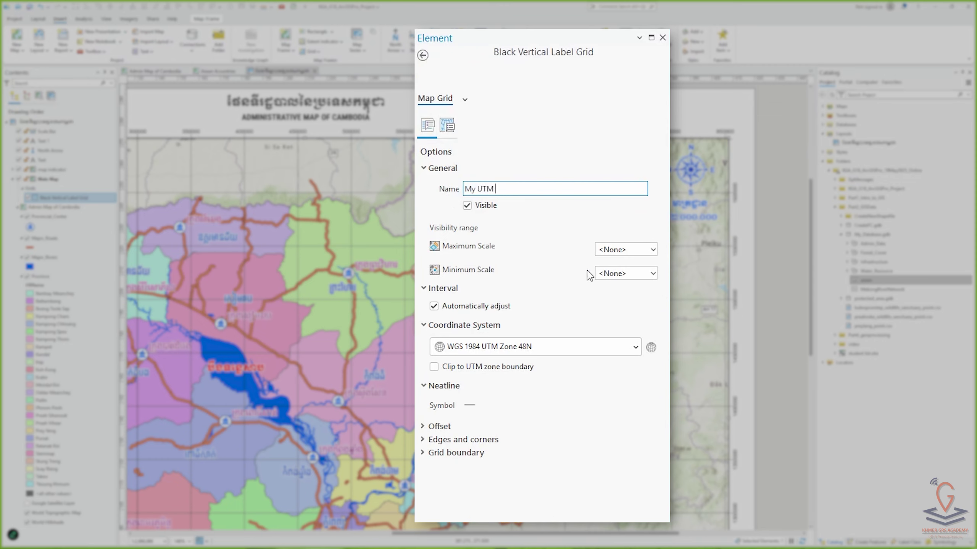
{"action": "type", "text": " Grid"}
{"action": "left_click", "coordinate": [530, 501]}
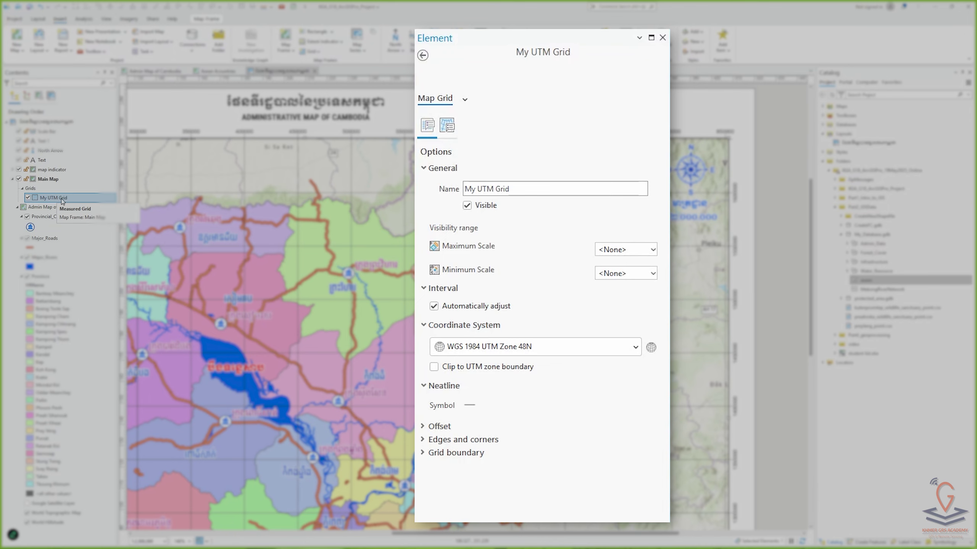
Choose WGS 1984 UTM Zone 48N as the grid's coordinate system and move the properties window clear of the map's centre
{"action": "left_click", "coordinate": [466, 353]}
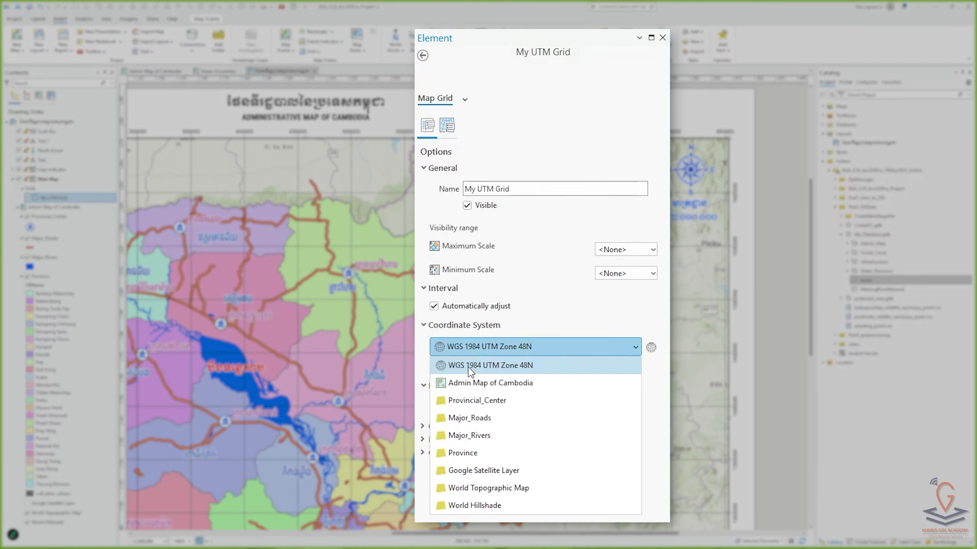
{"action": "left_click", "coordinate": [471, 367]}
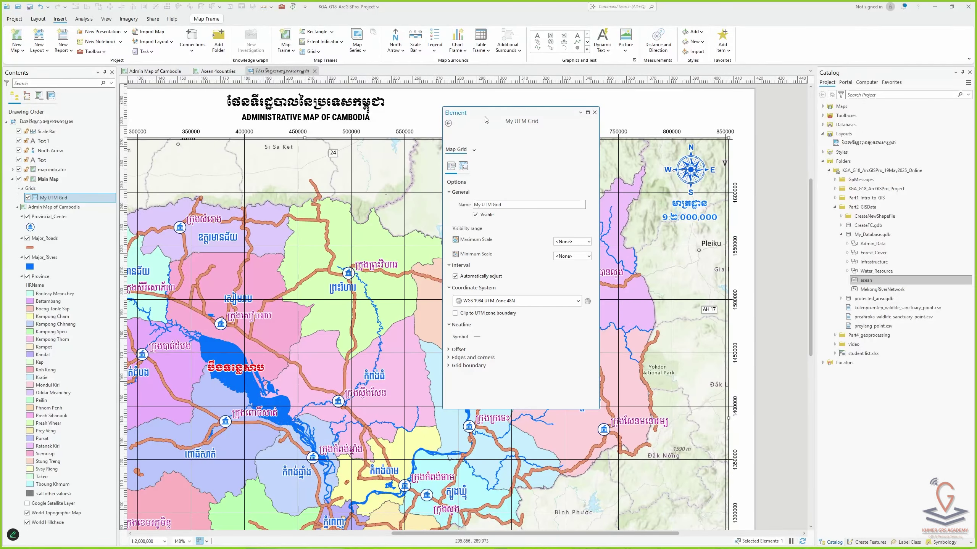
{"action": "left_click_drag", "start_coordinate": [486, 120], "coordinate": [658, 111]}
Examine the grid's coordinate labels and gridlines around the main map frame, both close up and across the whole layout
{"action": "scroll", "coordinate": [403, 112], "scroll_direction": "up", "scroll_amount": 4}
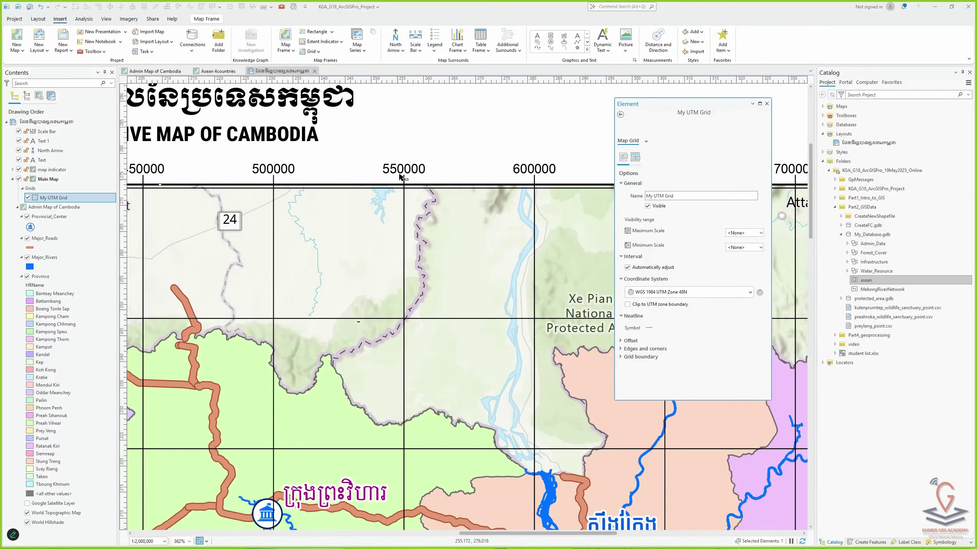
{"action": "scroll", "coordinate": [409, 177], "scroll_direction": "down", "scroll_amount": 10}
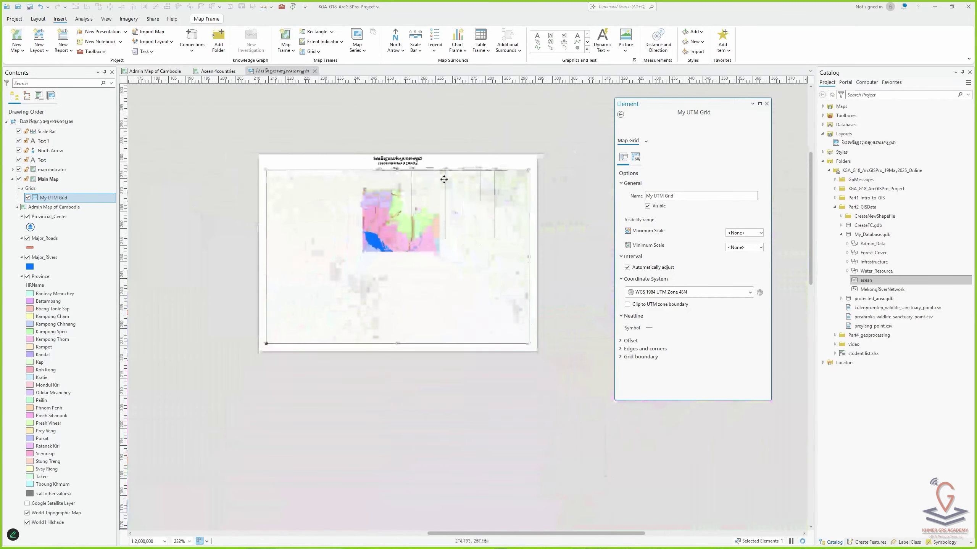
{"action": "scroll", "coordinate": [429, 162], "scroll_direction": "up", "scroll_amount": 6}
{"action": "scroll", "coordinate": [472, 238], "scroll_direction": "down", "scroll_amount": 4}
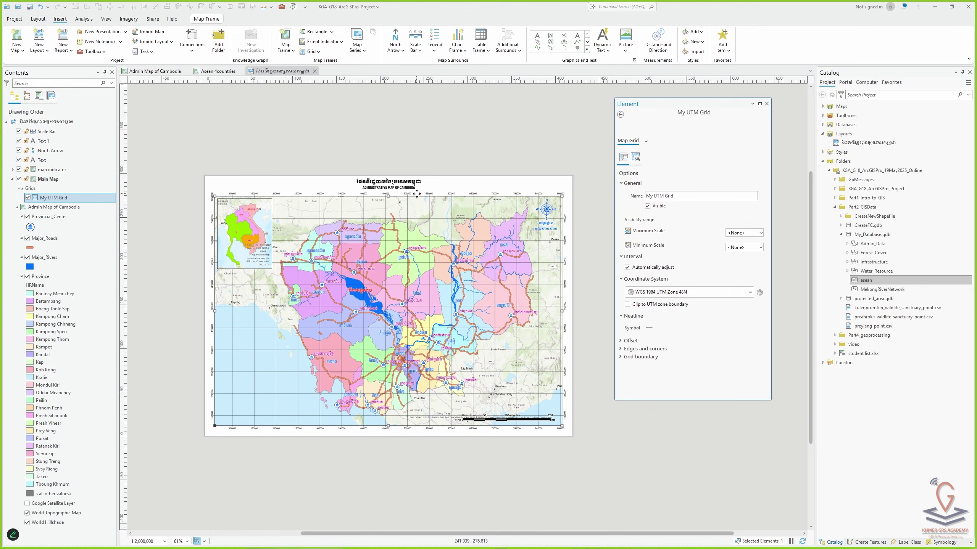
{"action": "scroll", "coordinate": [408, 196], "scroll_direction": "up", "scroll_amount": 4}
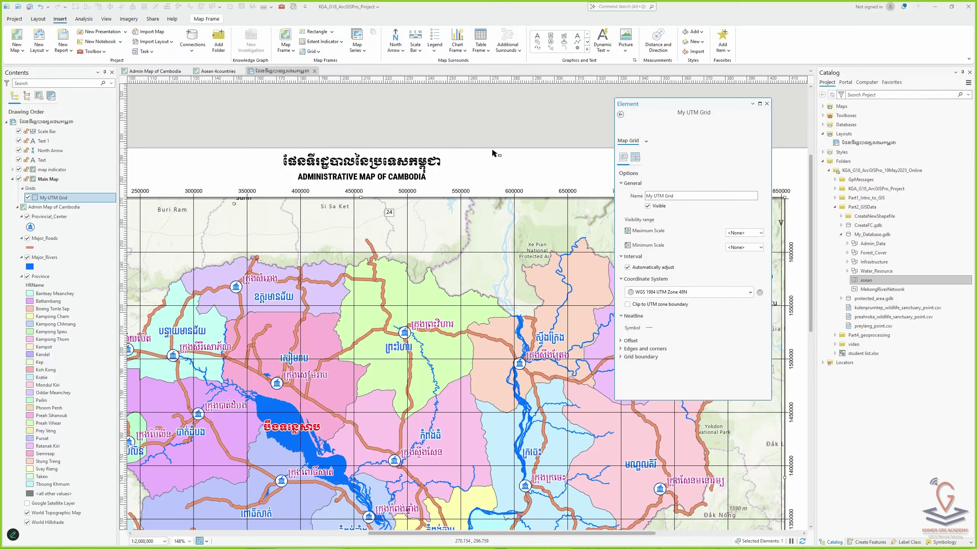
{"action": "scroll", "coordinate": [473, 213], "scroll_direction": "down", "scroll_amount": 3}
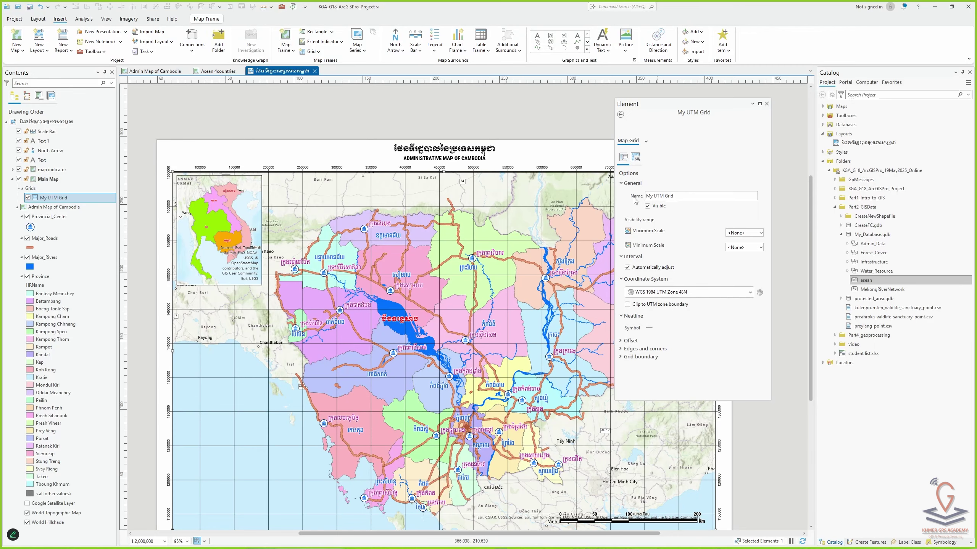
{"action": "scroll", "coordinate": [466, 160], "scroll_direction": "up", "scroll_amount": 4}
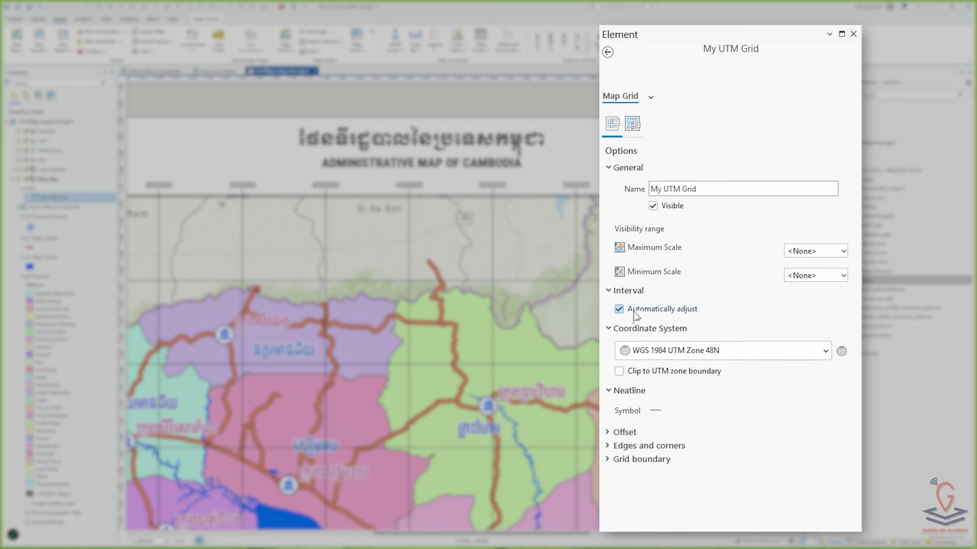
Check the interval settings of the grid's Labels, Ticks and Gridlines components
{"action": "left_click", "coordinate": [619, 309]}
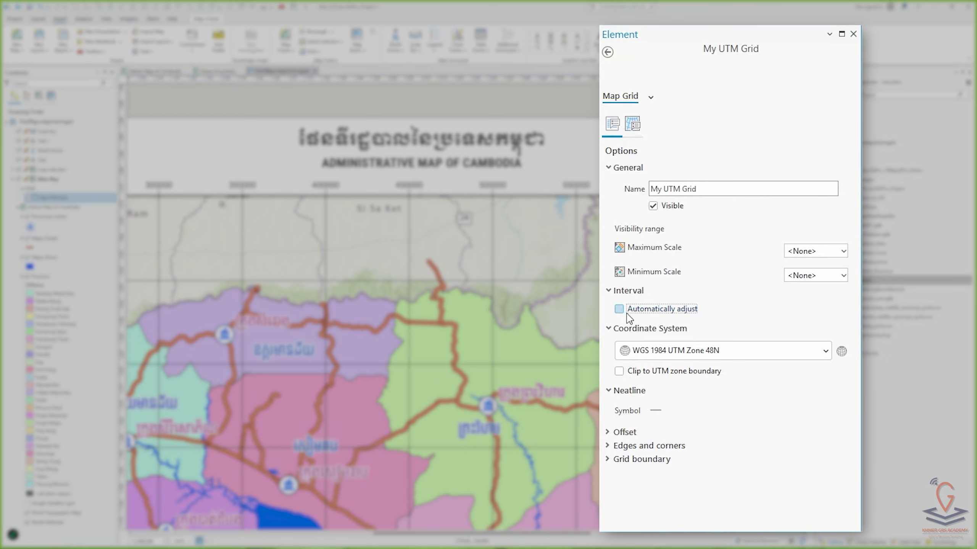
{"action": "left_click", "coordinate": [638, 129]}
{"action": "left_click", "coordinate": [612, 123]}
{"action": "left_click", "coordinate": [632, 124]}
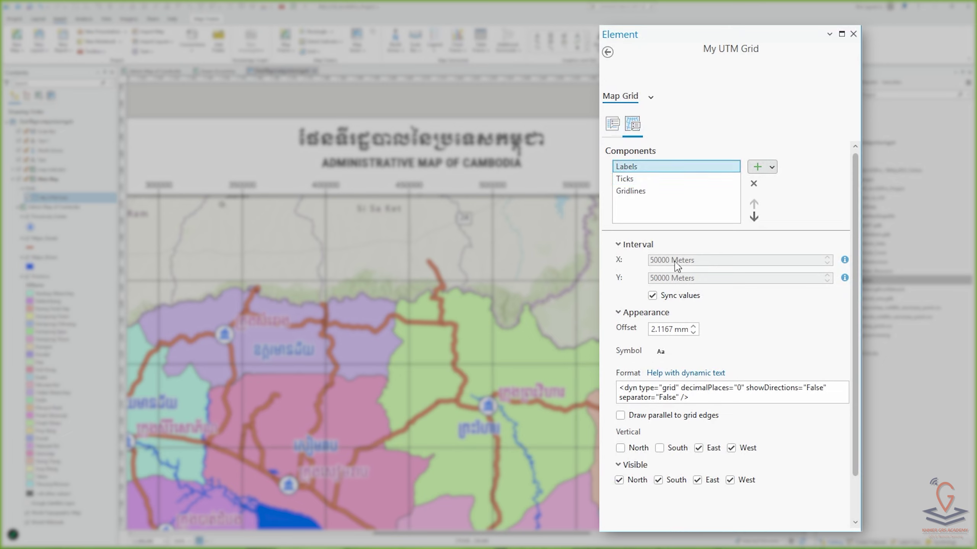
{"action": "left_click", "coordinate": [646, 192]}
{"action": "left_click", "coordinate": [649, 178]}
{"action": "left_click", "coordinate": [653, 191]}
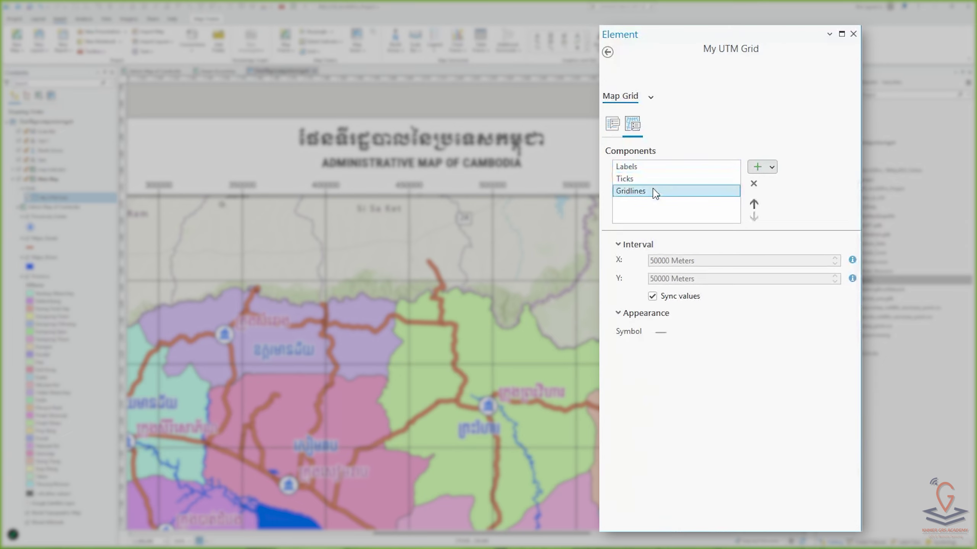
Turn off automatic interval adjustment for My UTM Grid and check the interval fields of its Labels and Gridlines components
{"action": "left_click", "coordinate": [618, 127]}
{"action": "left_click", "coordinate": [619, 309]}
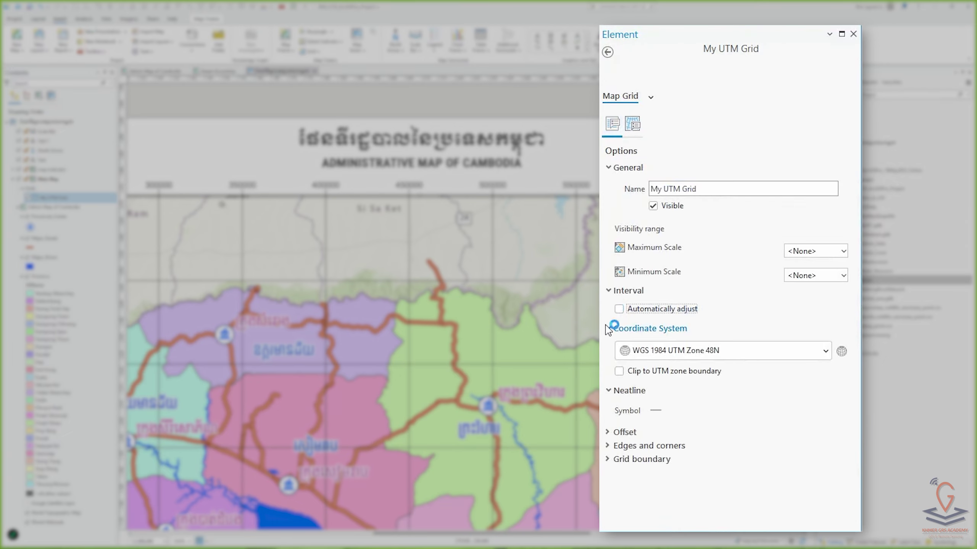
{"action": "left_click", "coordinate": [634, 129]}
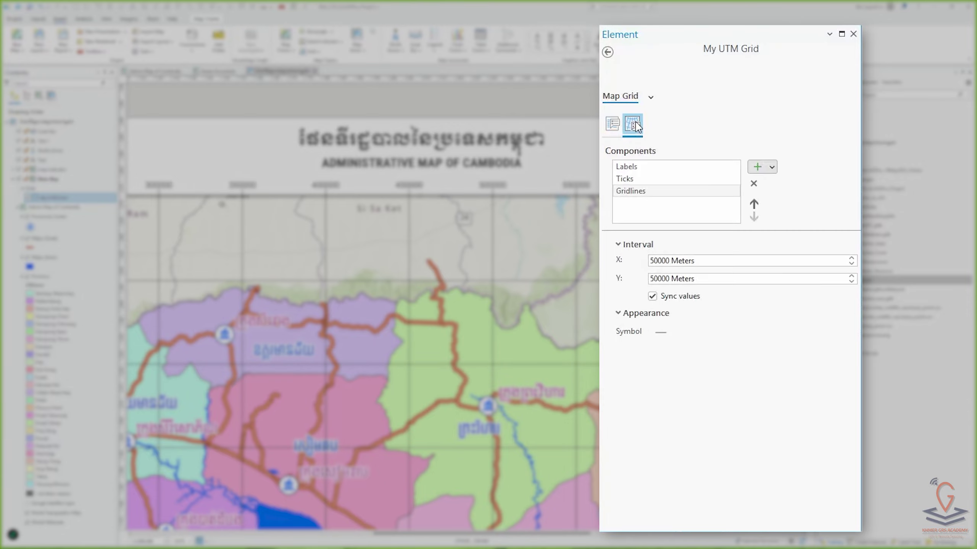
{"action": "left_click", "coordinate": [631, 168]}
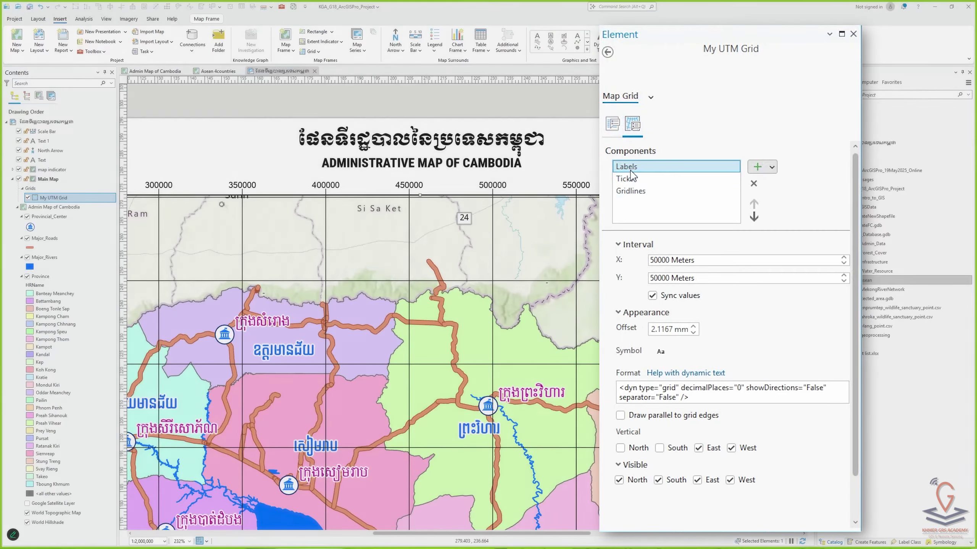
{"action": "left_click", "coordinate": [632, 191]}
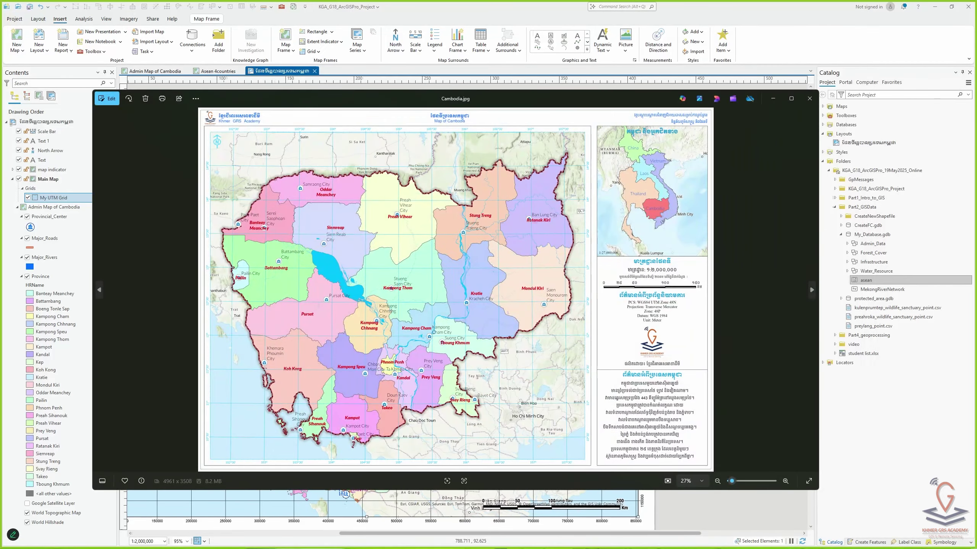
Examine the grid intersection crosses on the reference map Kpt_map.jpg in the image viewer, and close the viewer
{"action": "left_click", "coordinate": [810, 290]}
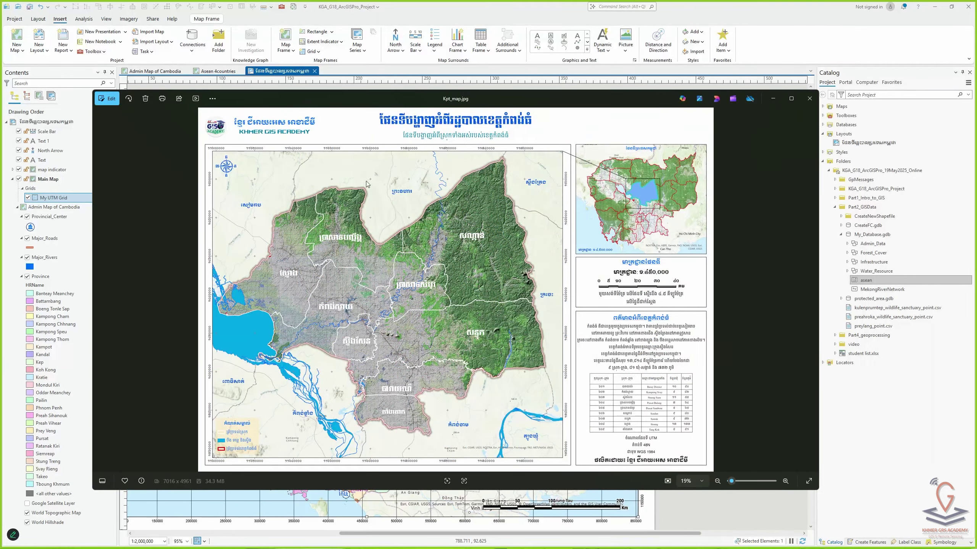
{"action": "scroll", "coordinate": [367, 184], "scroll_direction": "up", "scroll_amount": 8}
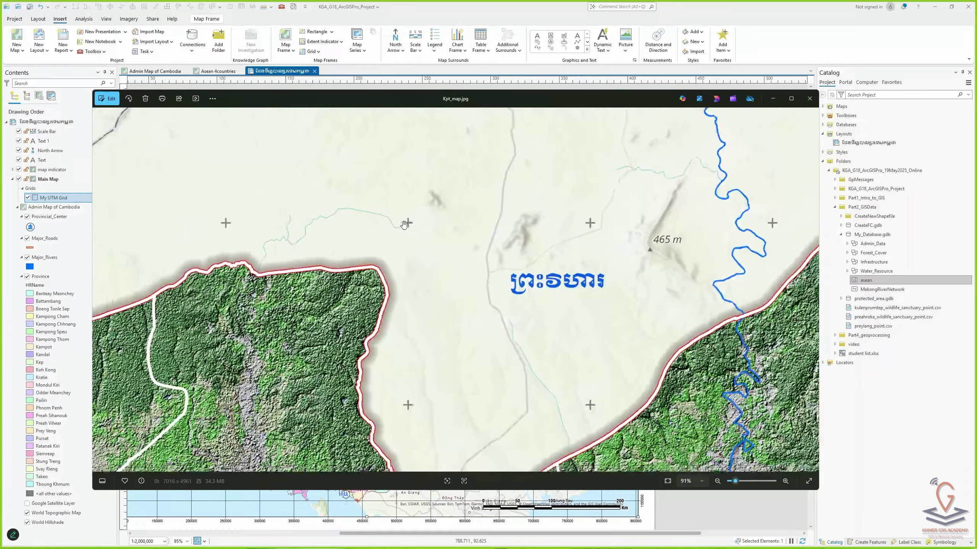
{"action": "scroll", "coordinate": [403, 224], "scroll_direction": "down", "scroll_amount": 3}
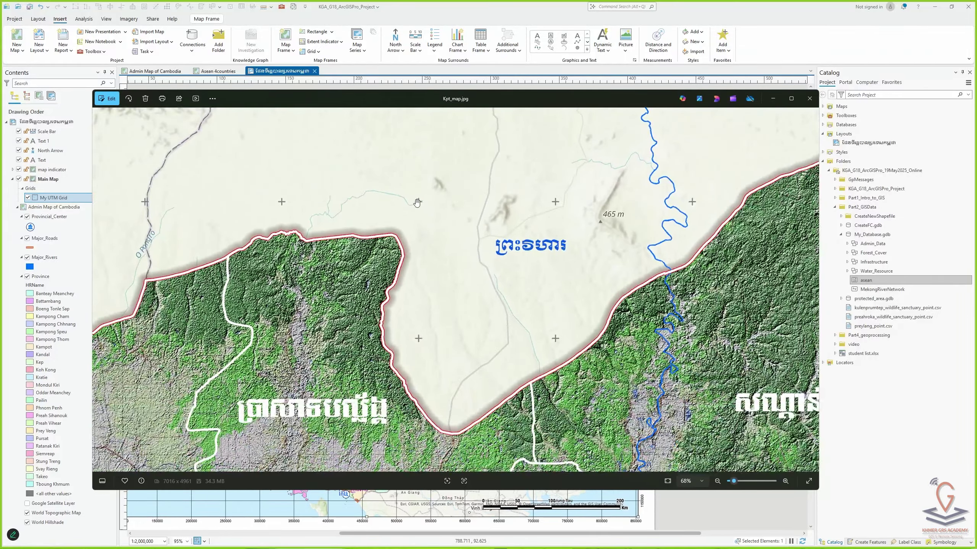
{"action": "scroll", "coordinate": [418, 202], "scroll_direction": "down", "scroll_amount": 2}
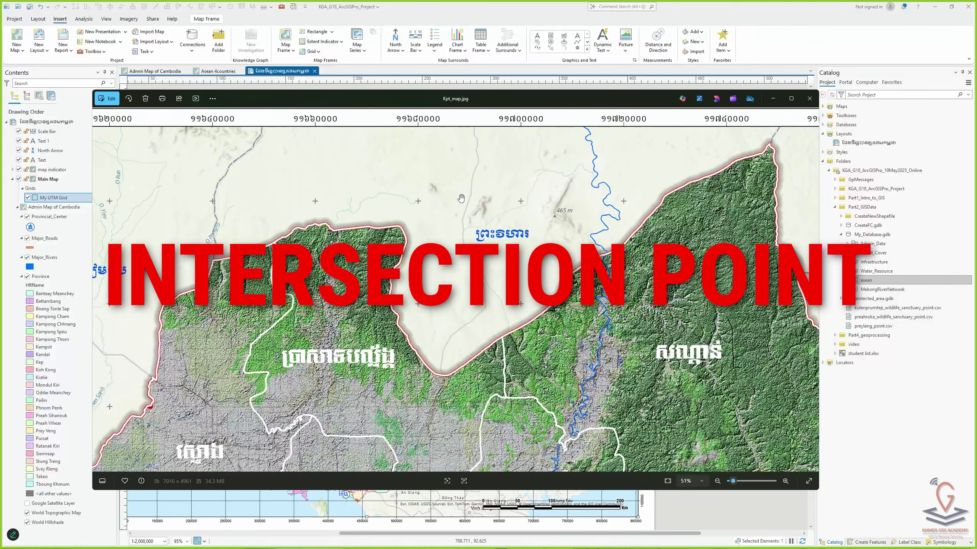
{"action": "scroll", "coordinate": [433, 203], "scroll_direction": "down", "scroll_amount": 1}
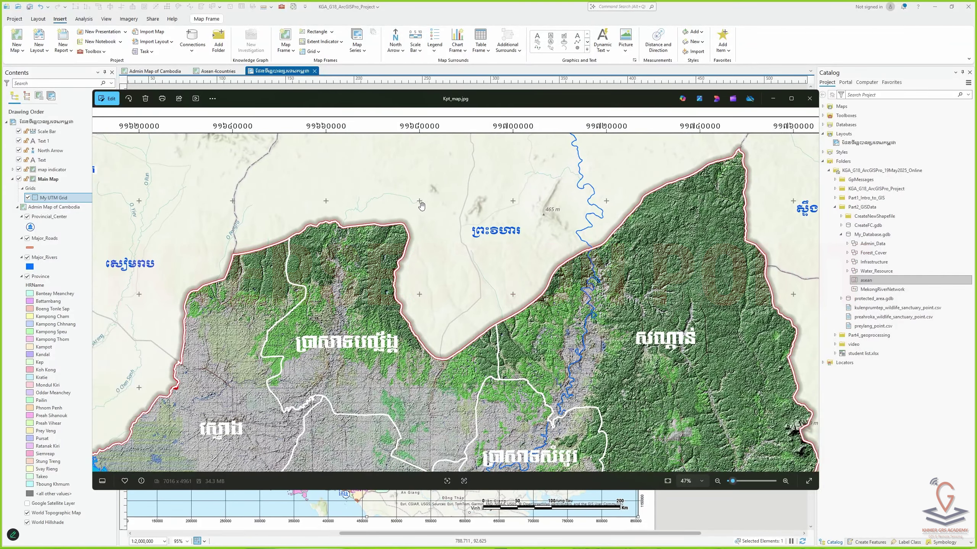
{"action": "double_click", "coordinate": [426, 199]}
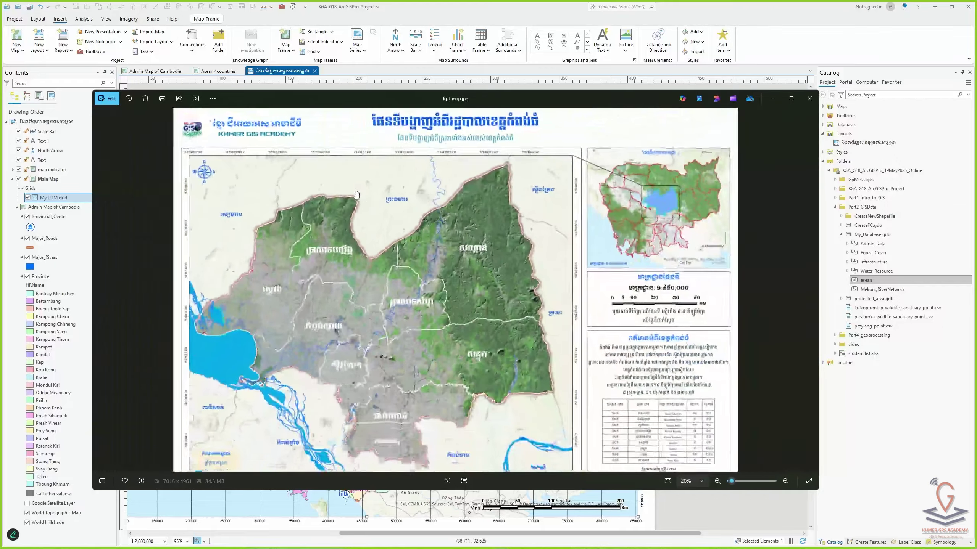
{"action": "double_click", "coordinate": [357, 195]}
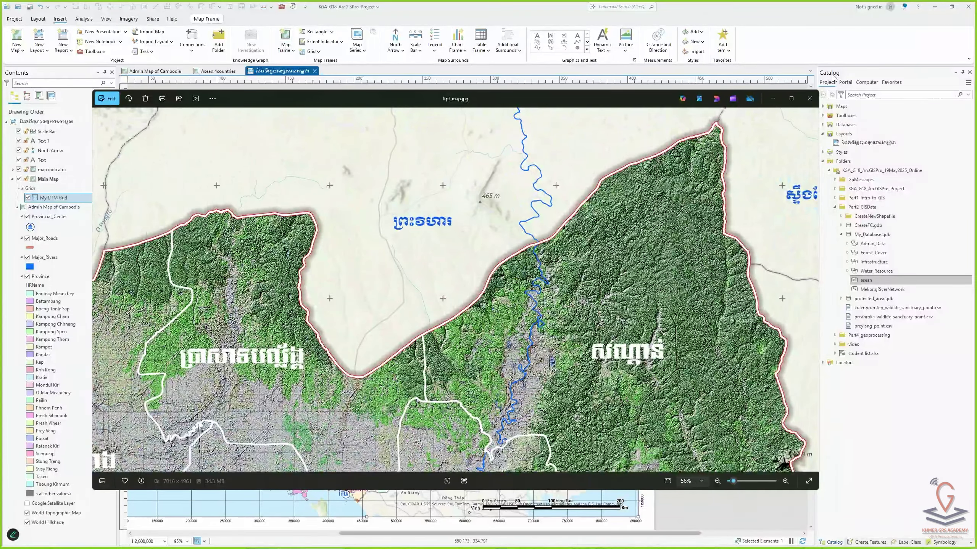
{"action": "left_click", "coordinate": [810, 98]}
Remove the Gridlines component from My UTM Grid and add an Intersection Points component in its place
{"action": "left_click", "coordinate": [650, 192]}
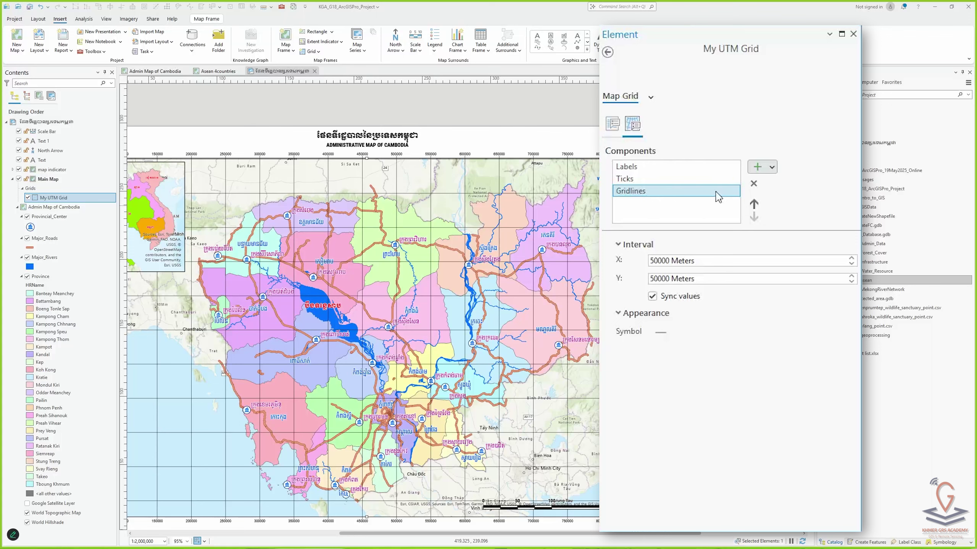
{"action": "left_click", "coordinate": [753, 183]}
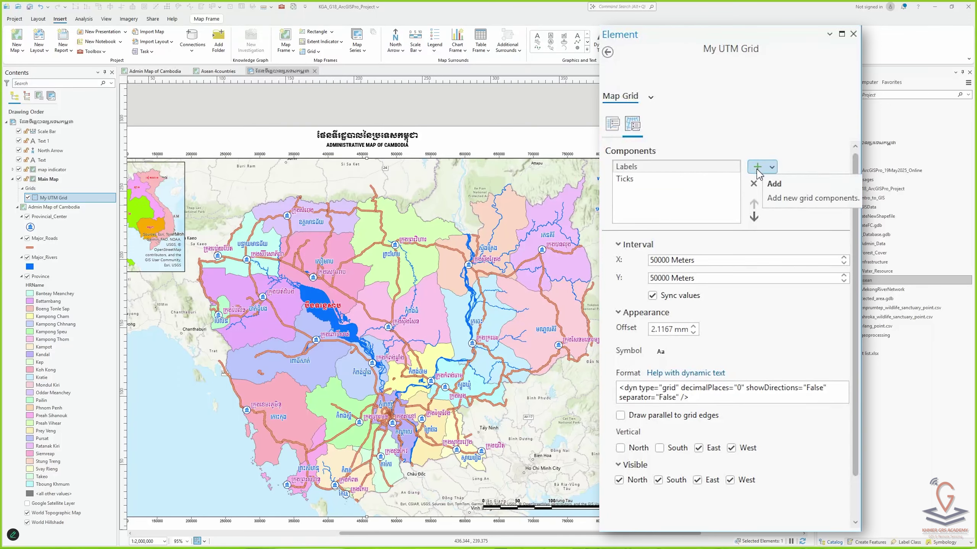
{"action": "left_click", "coordinate": [757, 168]}
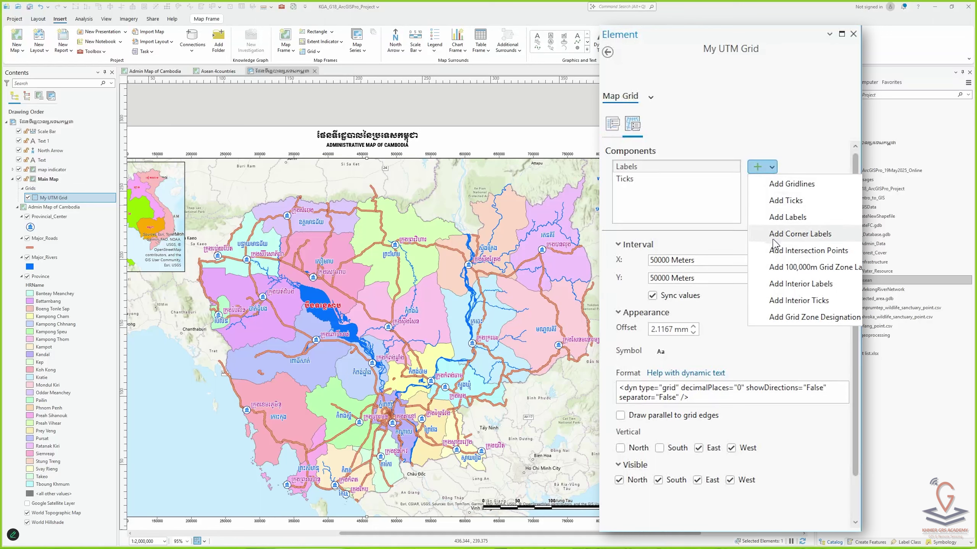
{"action": "left_click", "coordinate": [822, 257]}
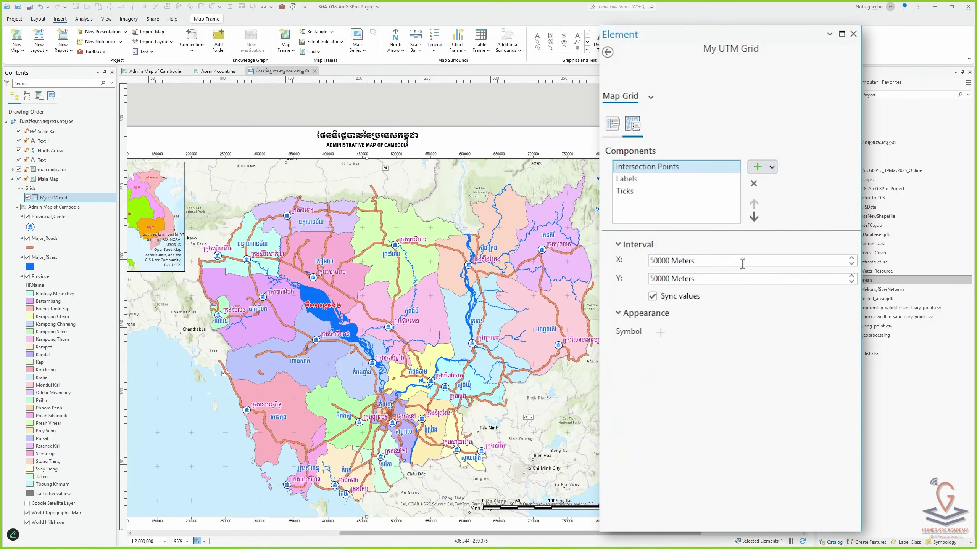
{"action": "scroll", "coordinate": [382, 195], "scroll_direction": "up", "scroll_amount": 5}
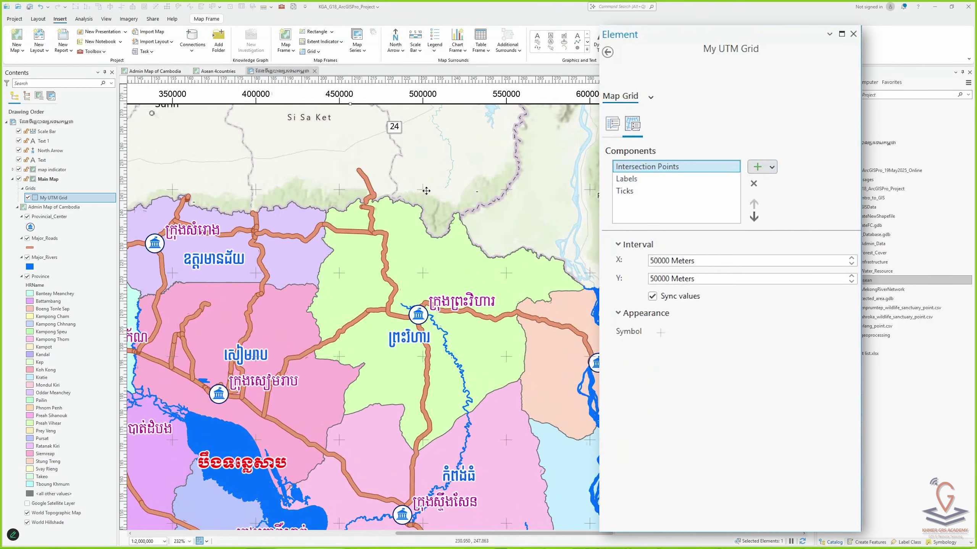
{"action": "scroll", "coordinate": [438, 185], "scroll_direction": "down", "scroll_amount": 3}
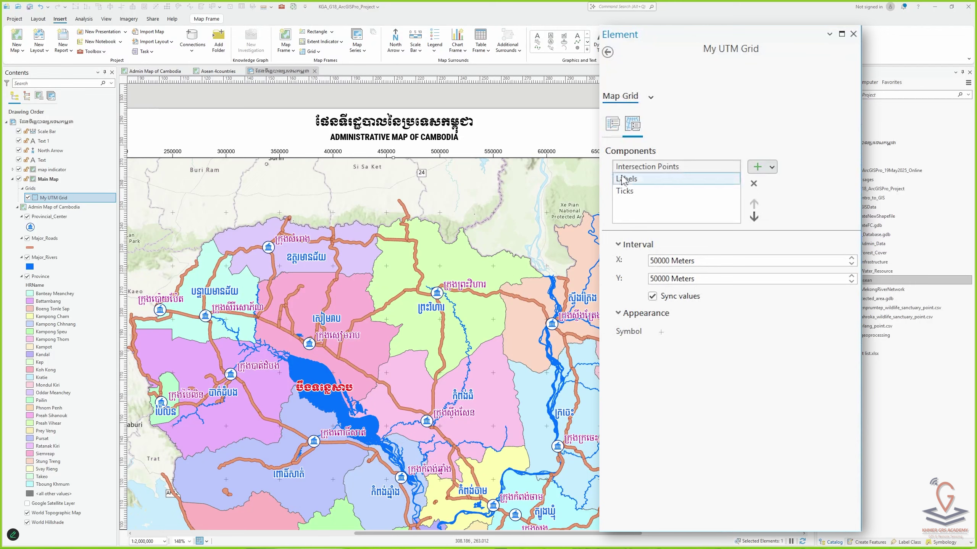
Select the Intersection Points, Labels and Ticks components together and set their shared X and Y interval to 10000 meters
{"action": "left_click_drag", "start_coordinate": [520, 168], "coordinate": [457, 193]}
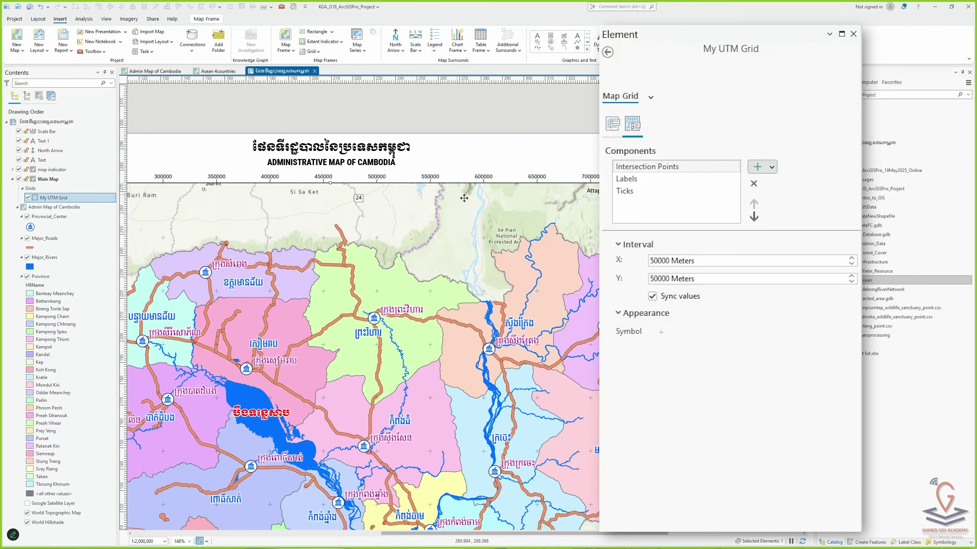
{"action": "scroll", "coordinate": [484, 181], "scroll_direction": "up", "scroll_amount": 4}
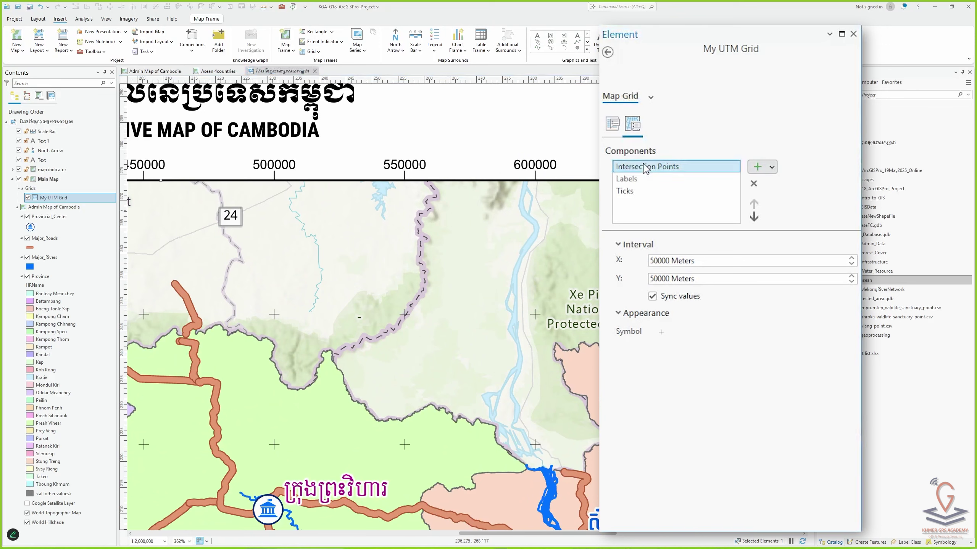
{"action": "left_click", "coordinate": [631, 182]}
{"action": "left_click_drag", "start_coordinate": [658, 261], "coordinate": [642, 262]}
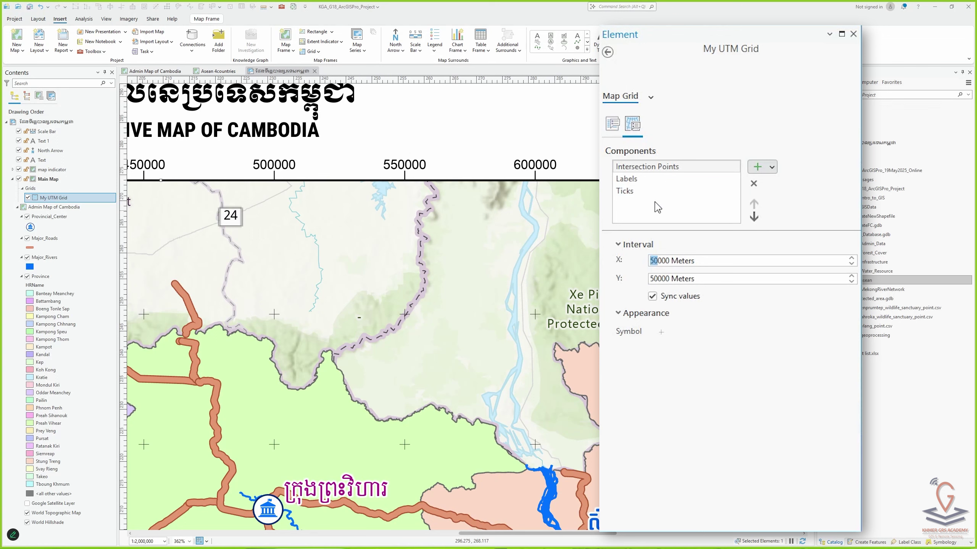
{"action": "left_click", "coordinate": [642, 166]}
{"action": "left_click", "coordinate": [638, 191], "text": "shift"}
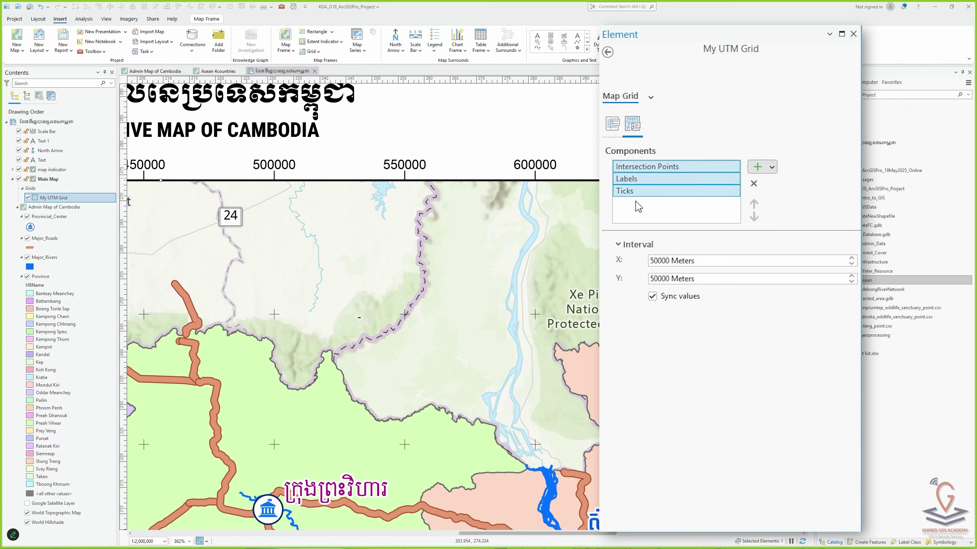
{"action": "left_click_drag", "start_coordinate": [657, 261], "coordinate": [649, 261]}
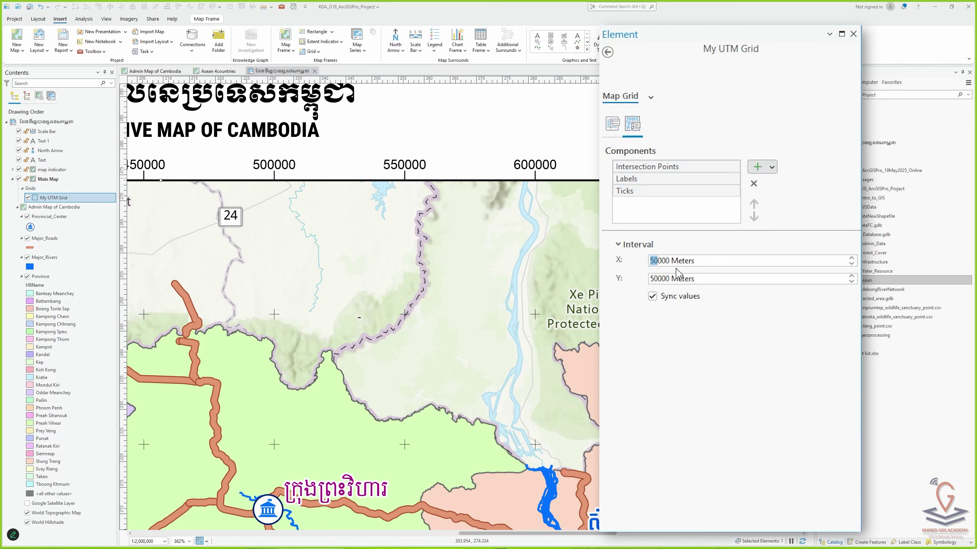
{"action": "type", "text": "10"}
{"action": "key", "text": "Tab"}
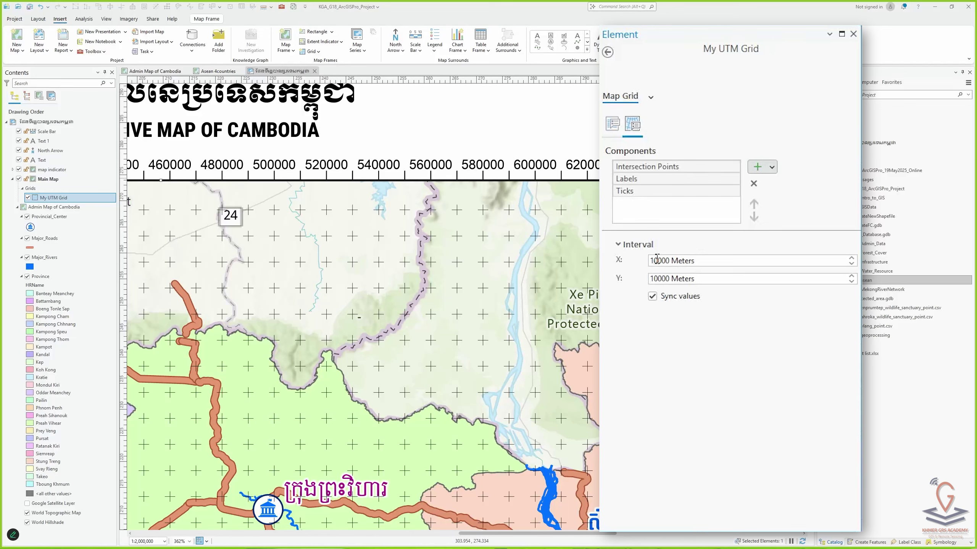
Increase the shared X and Y interval of the three grid components to 100000 meters
{"action": "type", "text": "0"}
{"action": "left_click", "coordinate": [722, 302]}
{"action": "scroll", "coordinate": [388, 196], "scroll_direction": "down", "scroll_amount": 5}
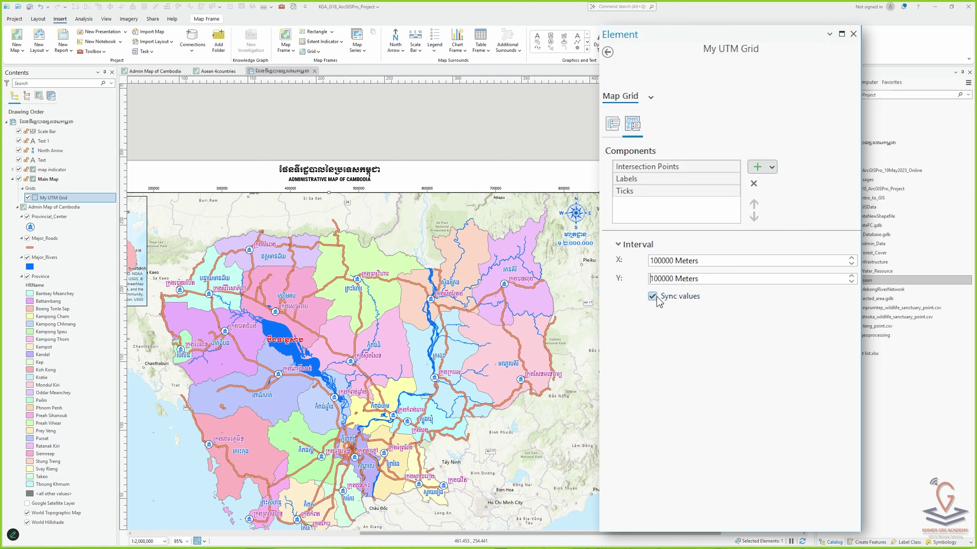
{"action": "left_click", "coordinate": [655, 261]}
{"action": "left_click_drag", "start_coordinate": [592, 243], "coordinate": [491, 256]}
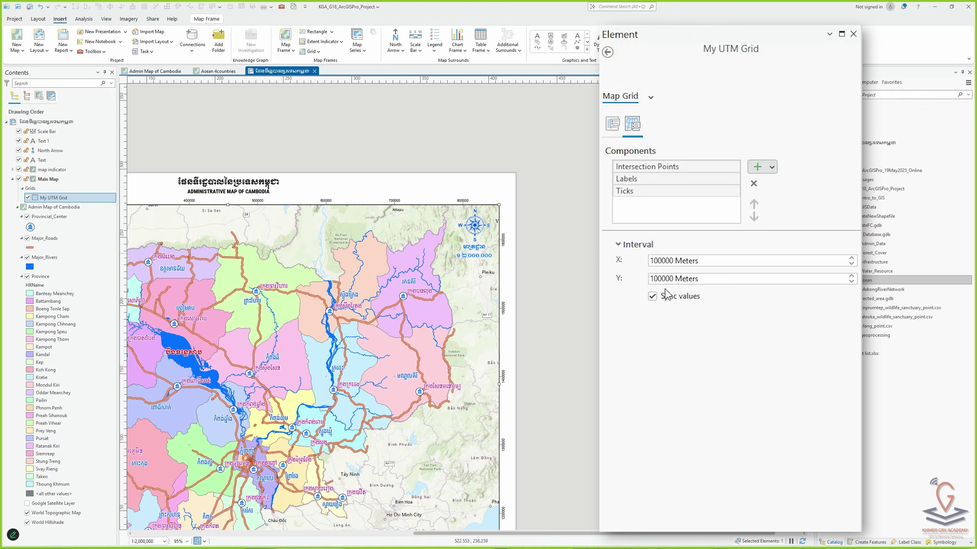
Turn off value syncing for the grid intervals and set only the Y interval to 50000 meters
{"action": "left_click", "coordinate": [652, 296]}
{"action": "left_click", "coordinate": [660, 280]}
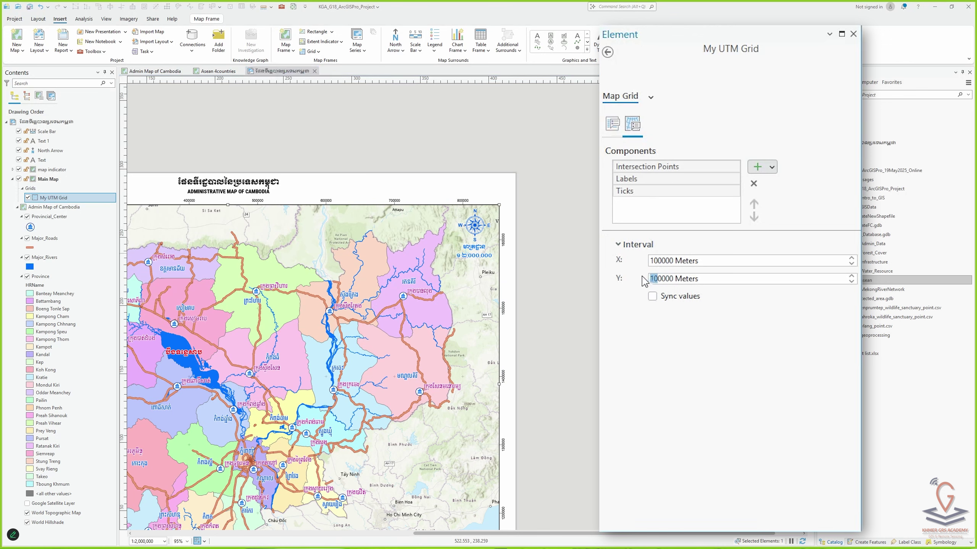
{"action": "left_click_drag", "start_coordinate": [658, 281], "coordinate": [648, 278]}
{"action": "type", "text": "5"}
{"action": "key", "text": "Tab"}
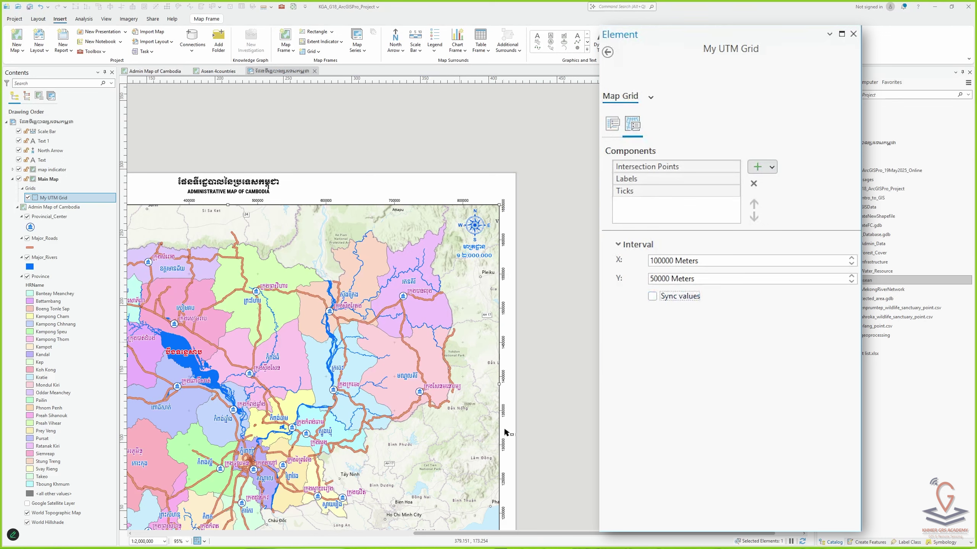
Turn value syncing back on and set the Y interval of the grid components to 100000 meters
{"action": "left_click", "coordinate": [652, 296]}
{"action": "left_click_drag", "start_coordinate": [654, 279], "coordinate": [633, 280]}
{"action": "type", "text": "10"}
{"action": "key", "text": "Tab"}
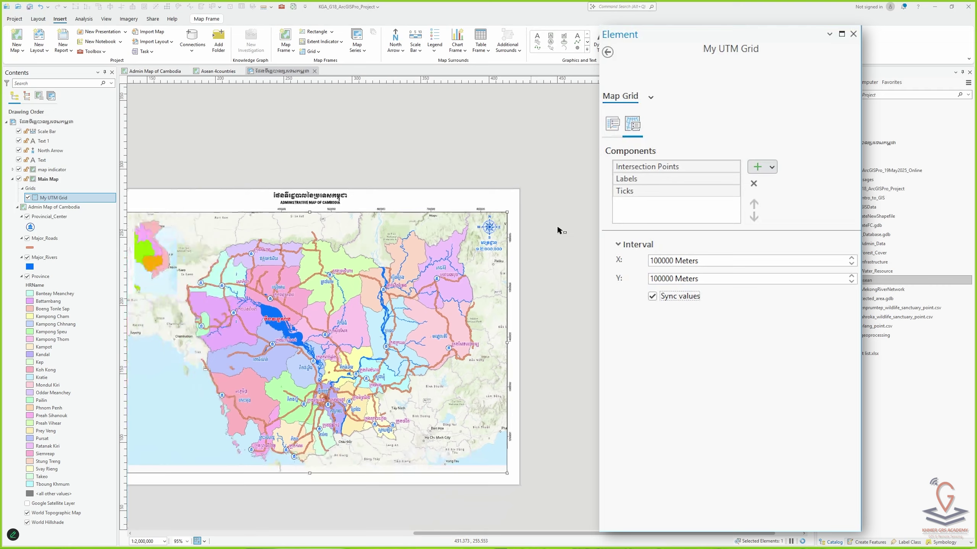
Deselect the grid and examine its coordinate labels around the north arrow corner of the map frame
{"action": "left_click", "coordinate": [560, 319]}
{"action": "scroll", "coordinate": [547, 271], "scroll_direction": "up", "scroll_amount": 3}
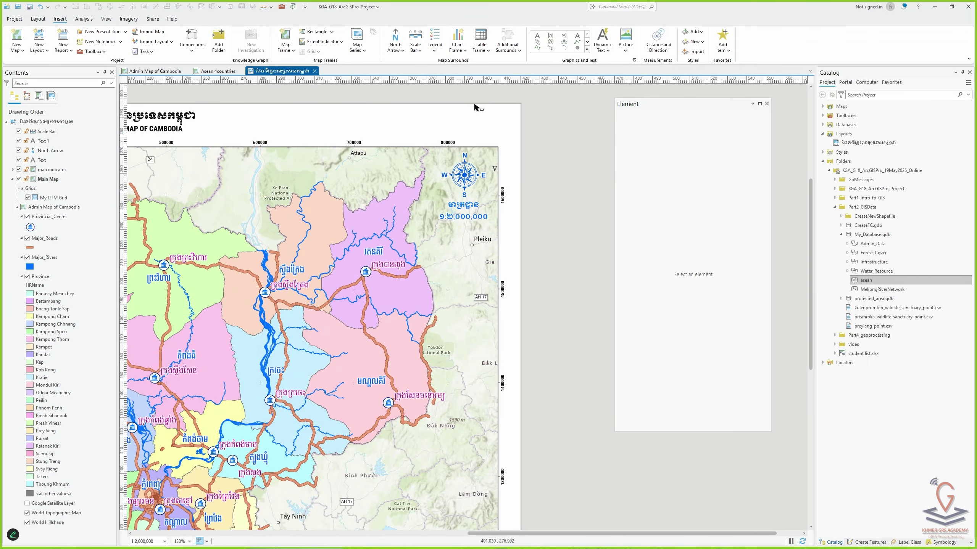
{"action": "scroll", "coordinate": [448, 141], "scroll_direction": "up", "scroll_amount": 15}
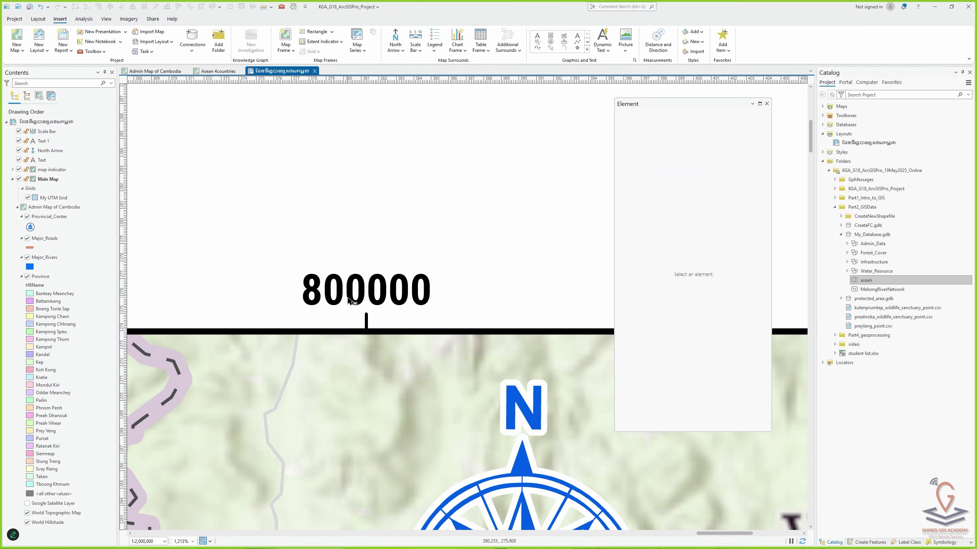
{"action": "scroll", "coordinate": [436, 276], "scroll_direction": "down", "scroll_amount": 3}
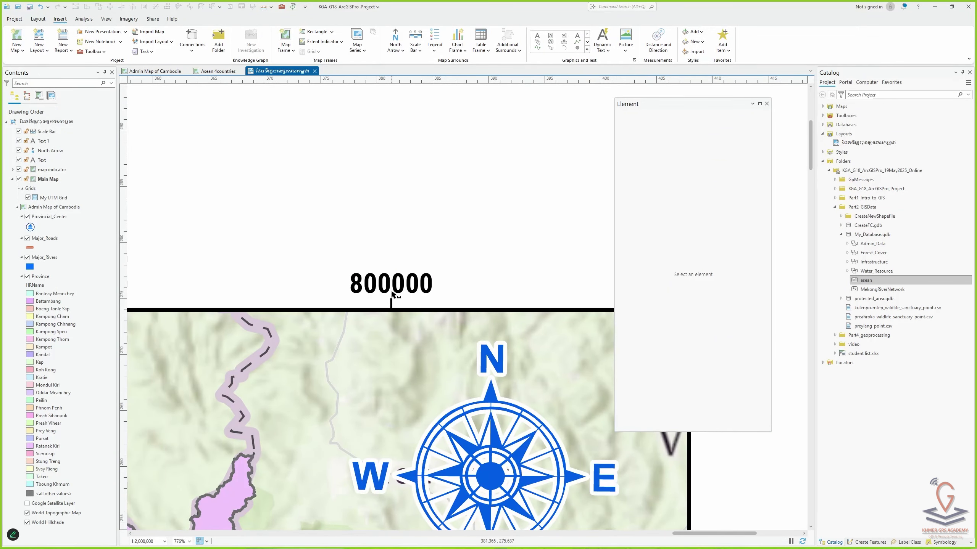
{"action": "scroll", "coordinate": [500, 205], "scroll_direction": "down", "scroll_amount": 8}
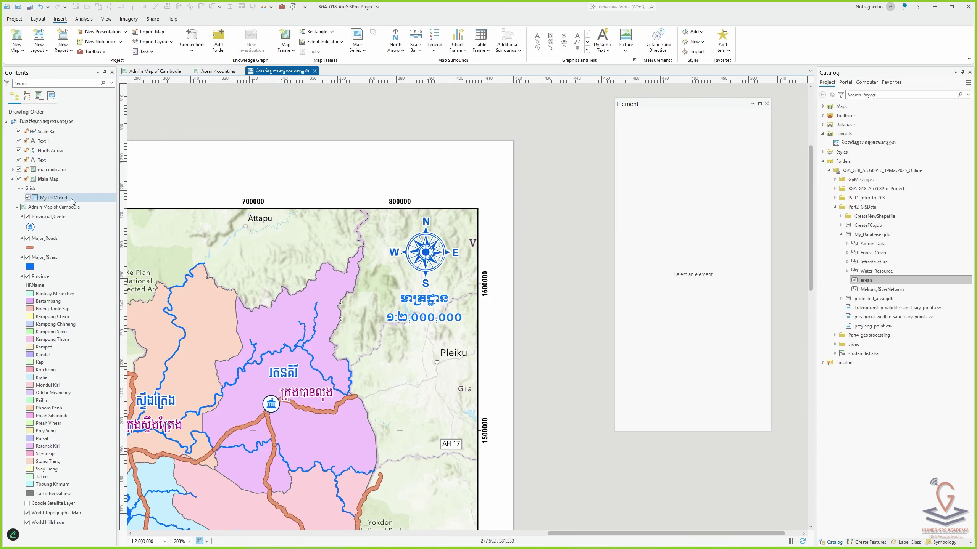
Select the separator value in the format expression of My UTM Grid's Labels component
{"action": "left_click", "coordinate": [49, 198]}
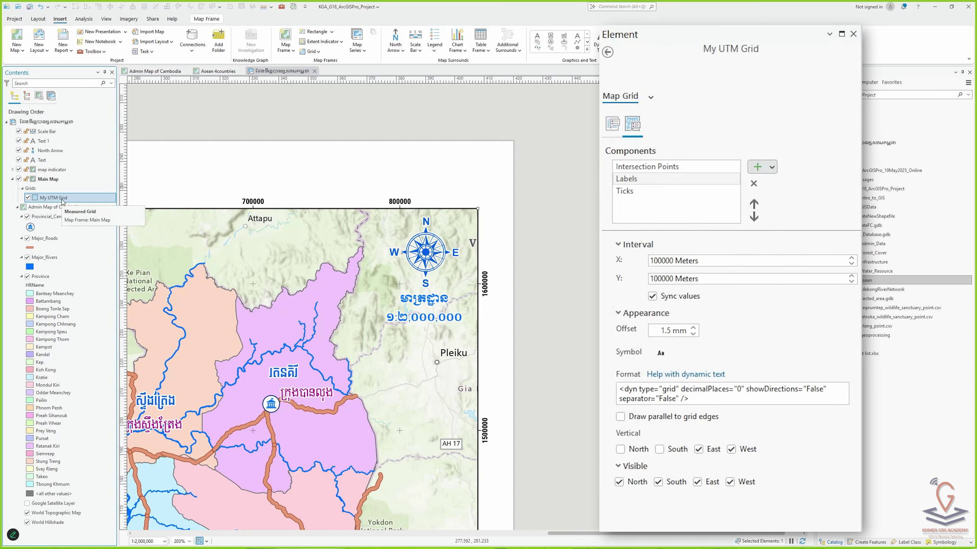
{"action": "left_click", "coordinate": [643, 179]}
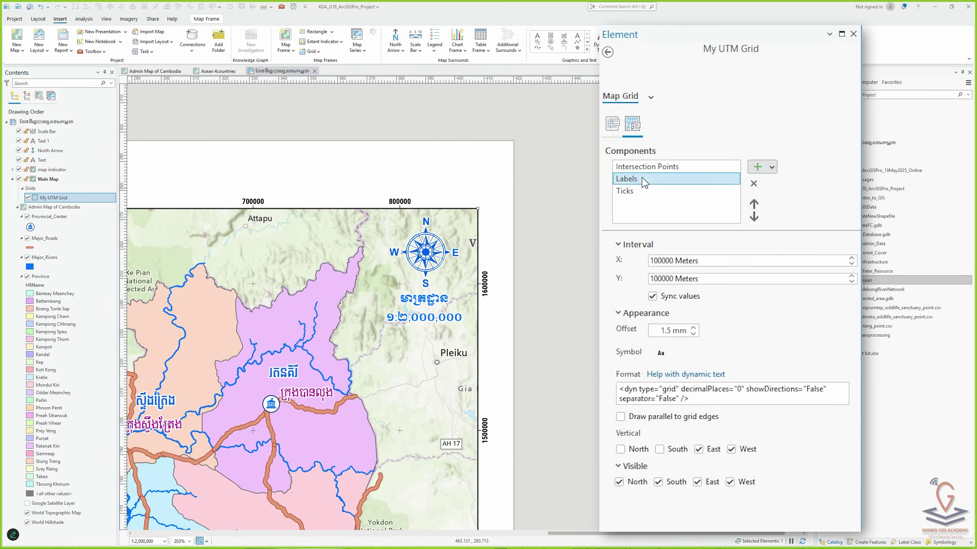
{"action": "left_click", "coordinate": [635, 392]}
{"action": "key", "text": "ctrl+a"}
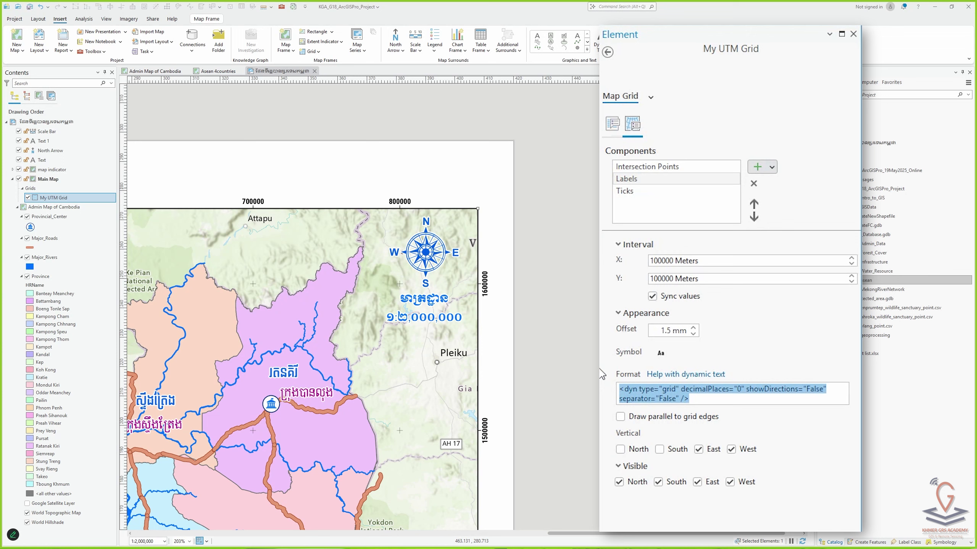
{"action": "left_click", "coordinate": [666, 399]}
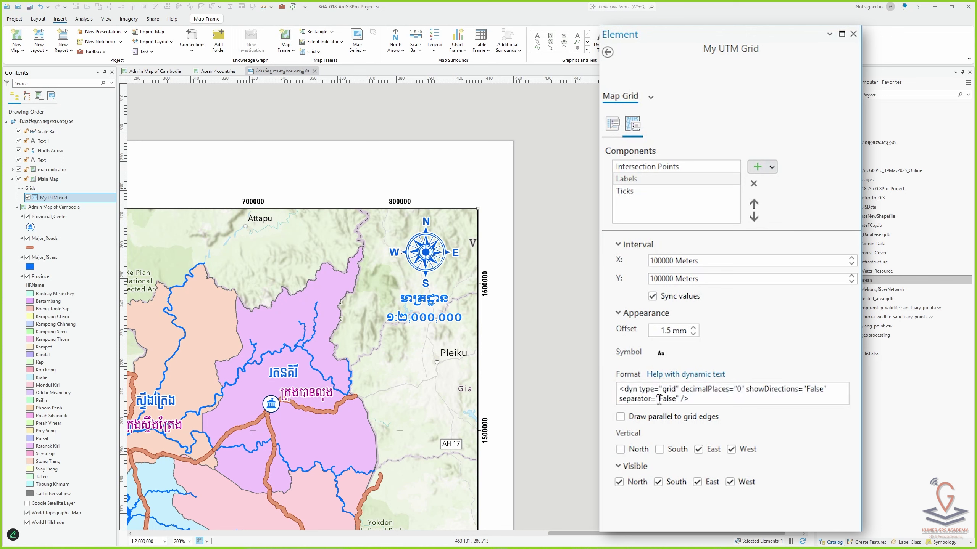
{"action": "double_click", "coordinate": [632, 400]}
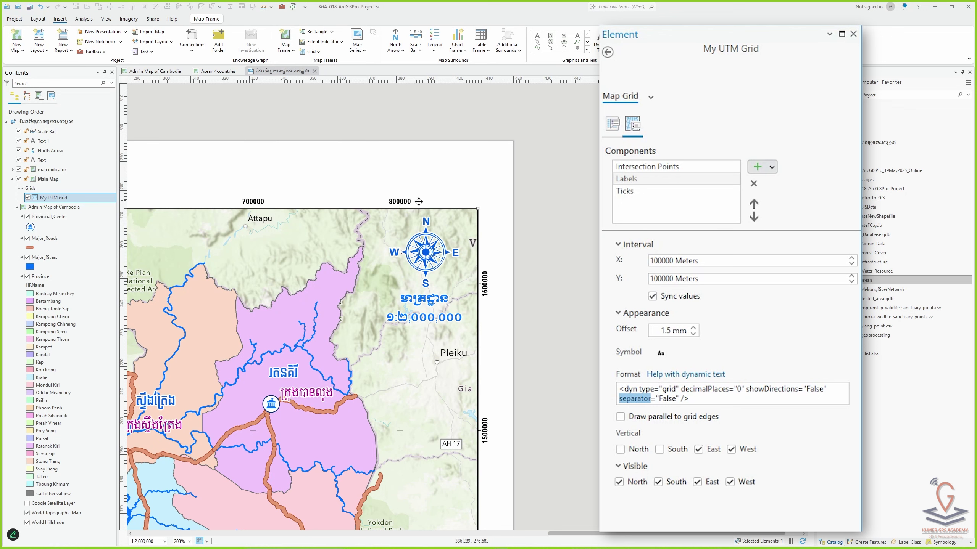
{"action": "double_click", "coordinate": [672, 399]}
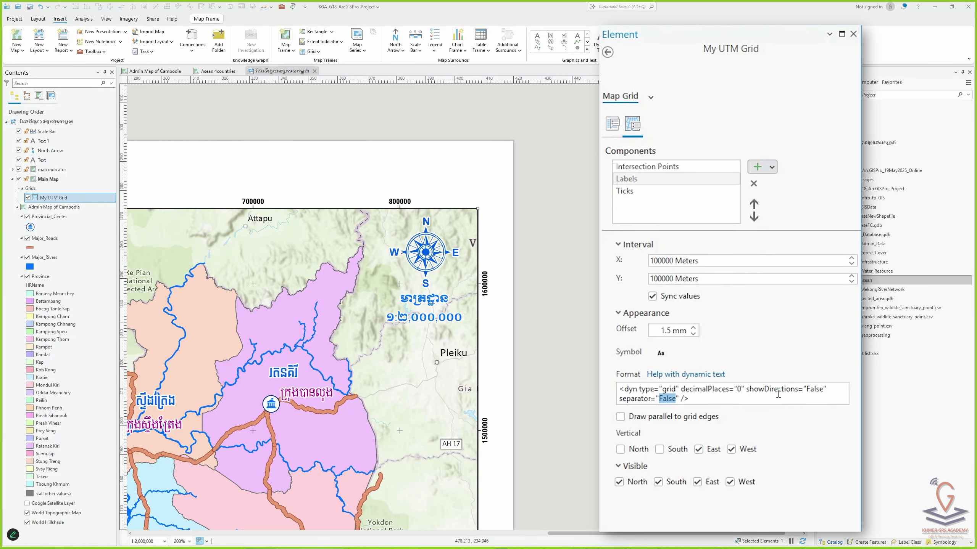